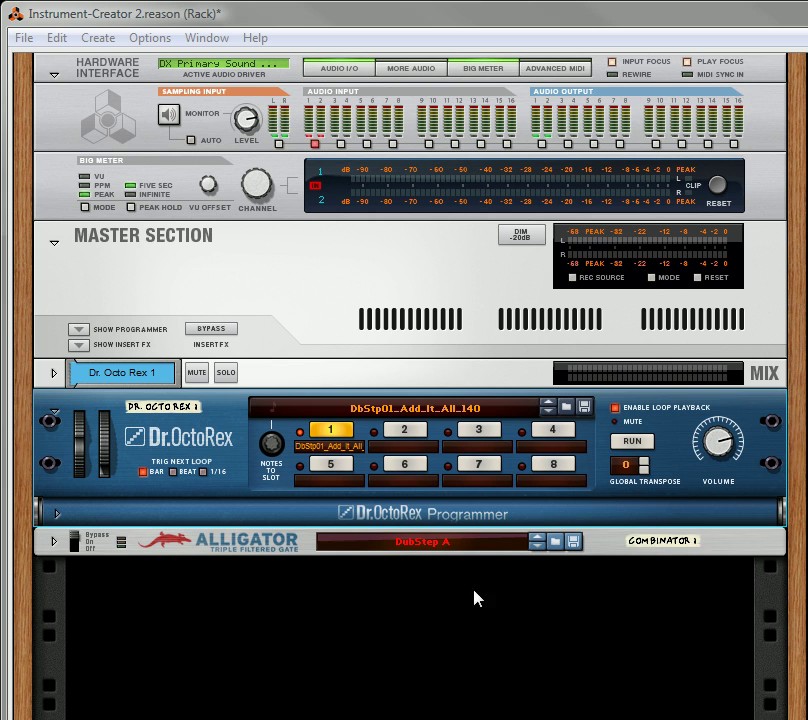
# - Start the Dr. OctoRex drum loop and switch the Alligator gate from bypass to On
pyautogui.click(512, 549)
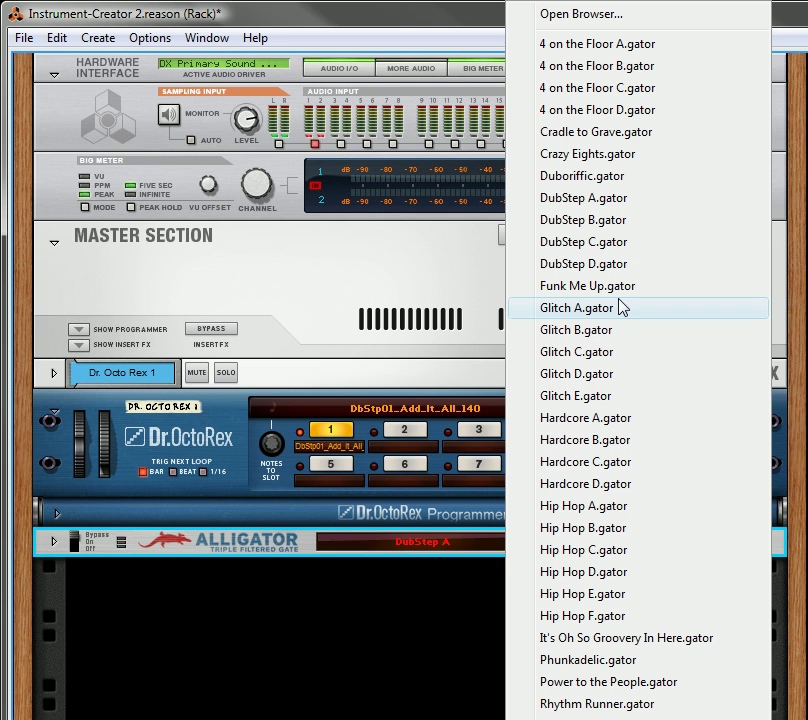
pyautogui.click(260, 530)
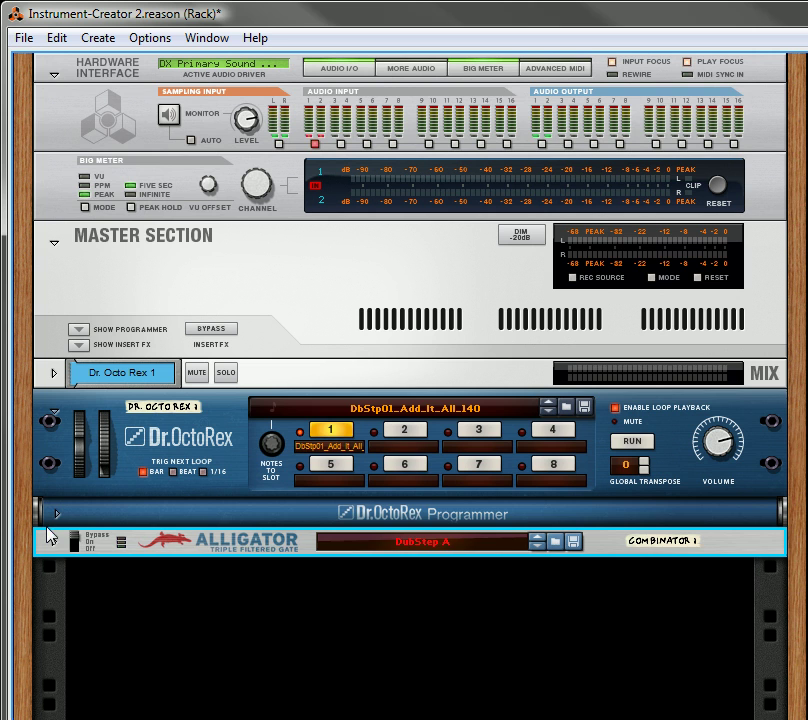
pyautogui.click(632, 441)
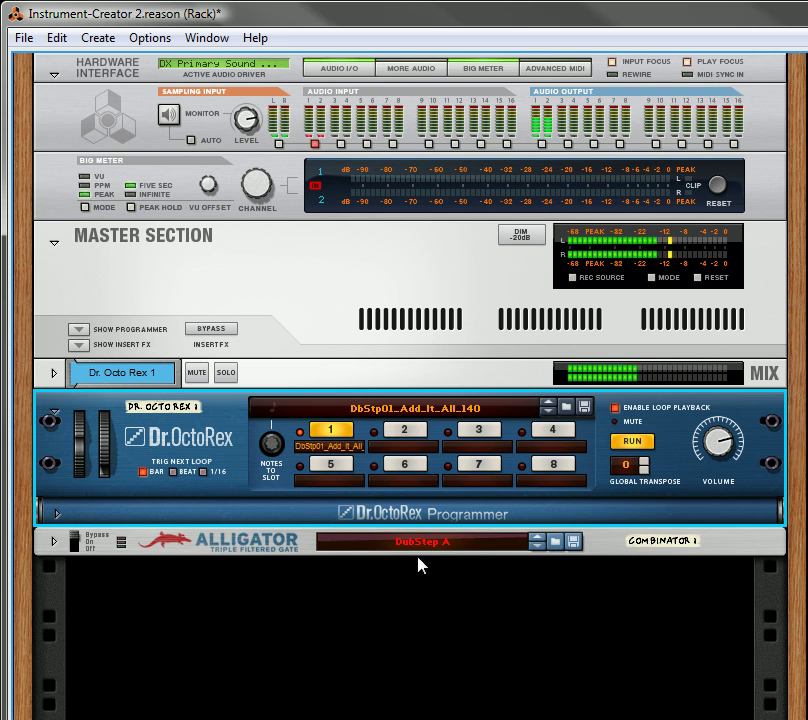
pyautogui.click(76, 544)
pyautogui.click(76, 544)
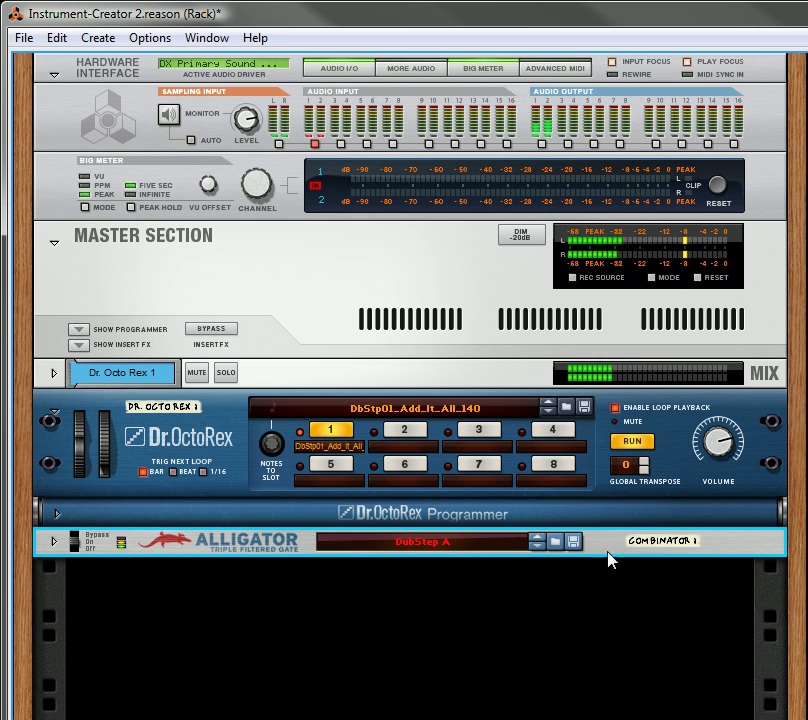
# - Audition Alligator patches DubStep B, C and D, then load Hip Hop A
pyautogui.click(538, 549)
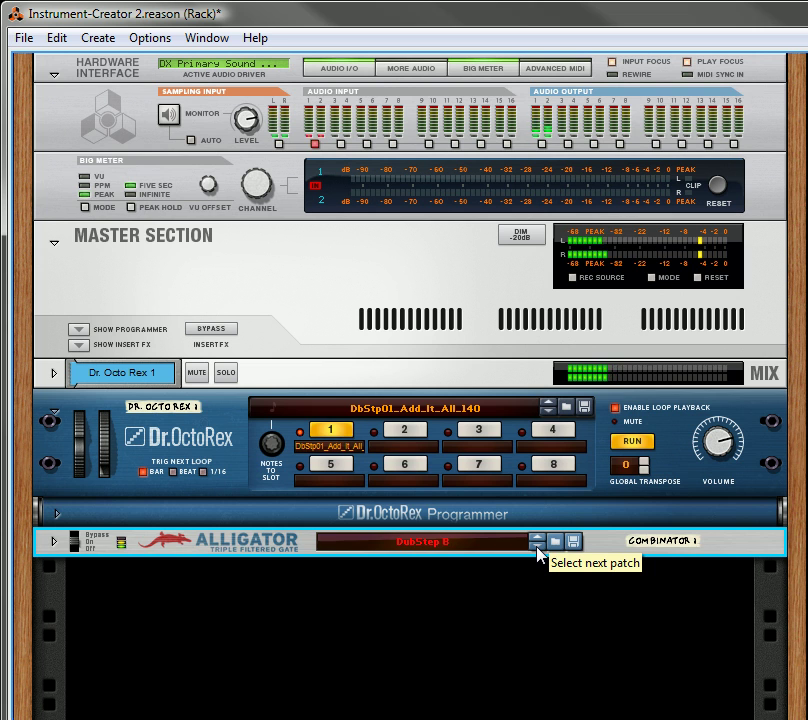
pyautogui.click(538, 549)
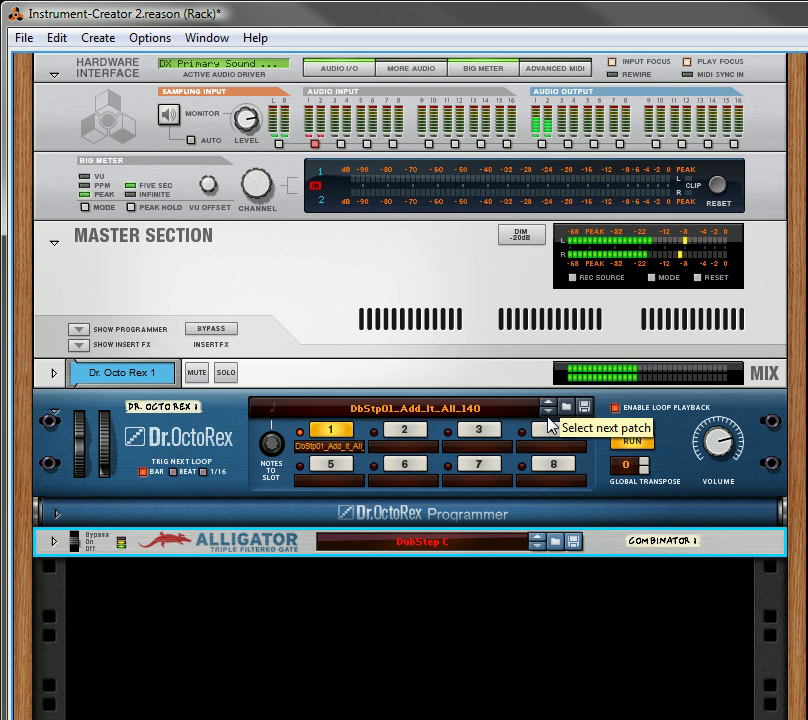
pyautogui.click(538, 549)
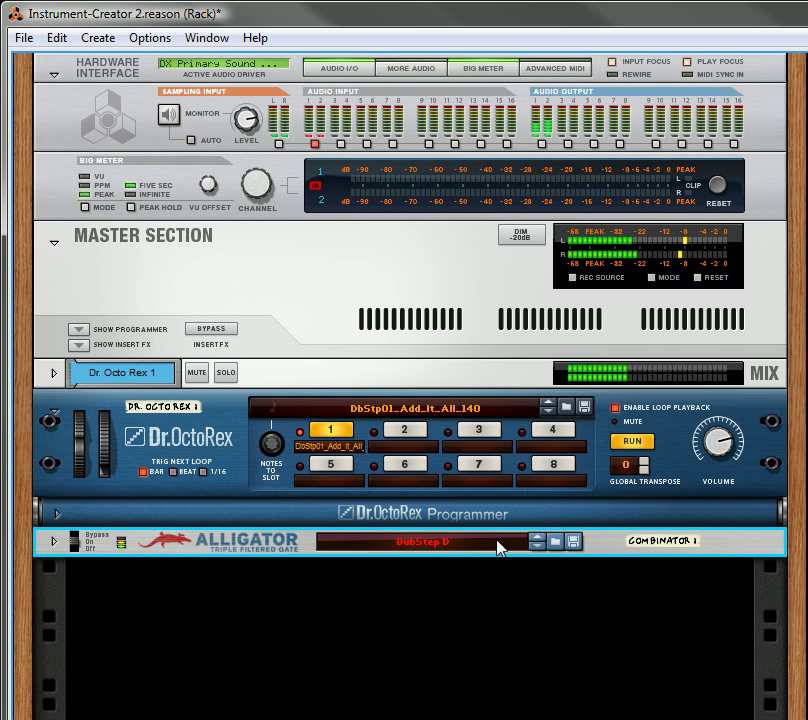
pyautogui.click(502, 551)
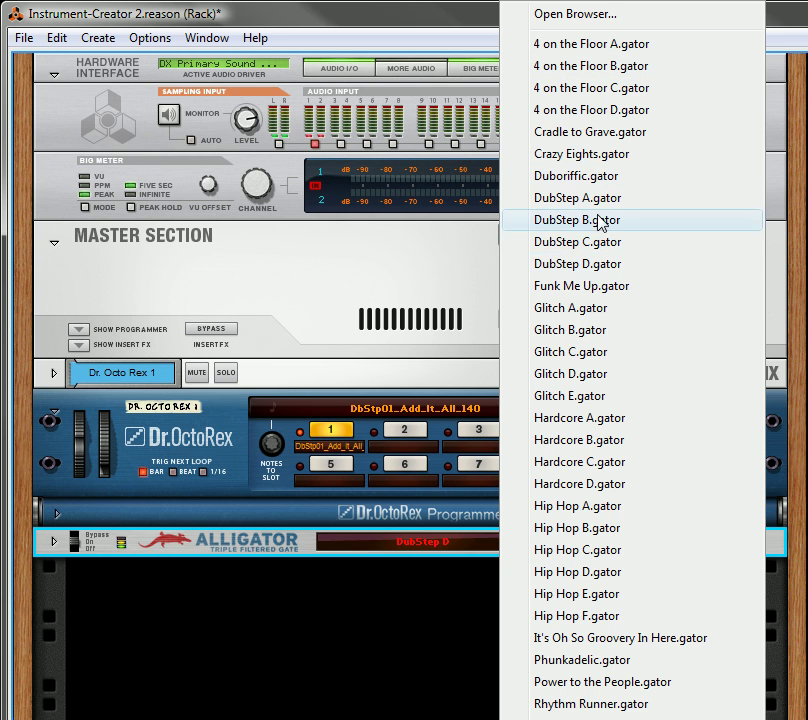
pyautogui.click(584, 507)
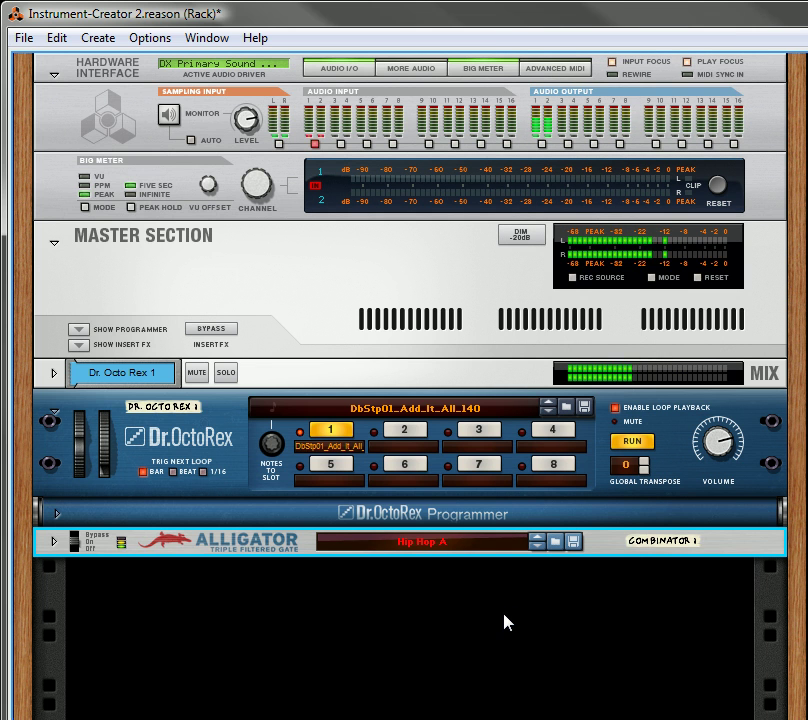
# - Load Hhp01_Classic_091_Chrnc from Dr Rex Drum Loops > Hip Hop, then step to Hhp02_Crispy_091_Chrnc
pyautogui.click(507, 414)
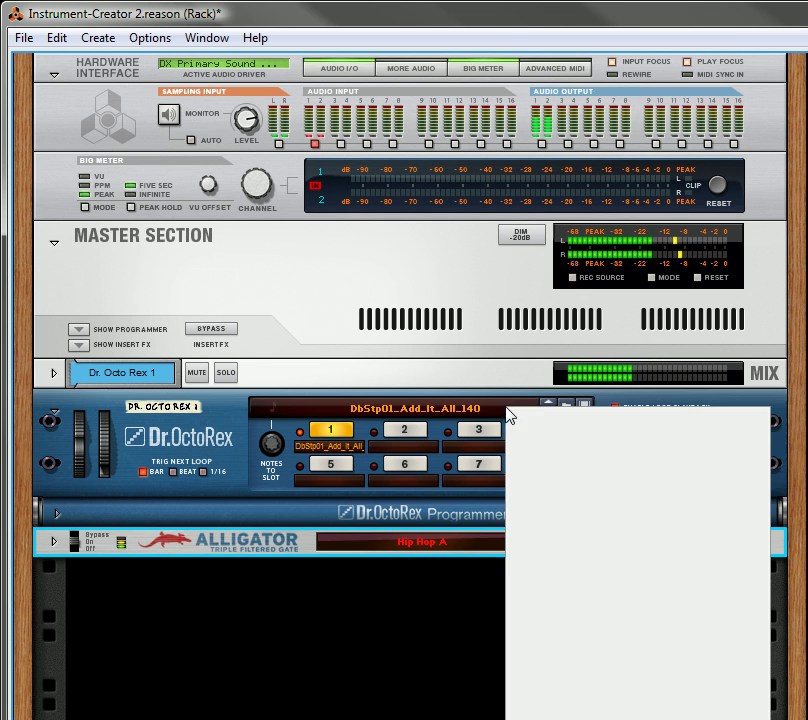
pyautogui.click(553, 421)
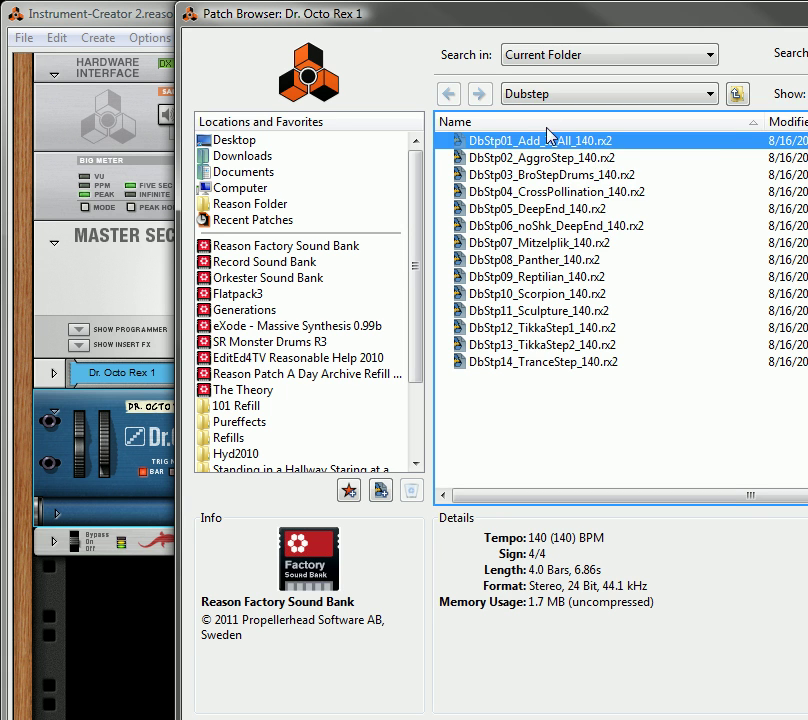
pyautogui.click(600, 93)
pyautogui.click(565, 233)
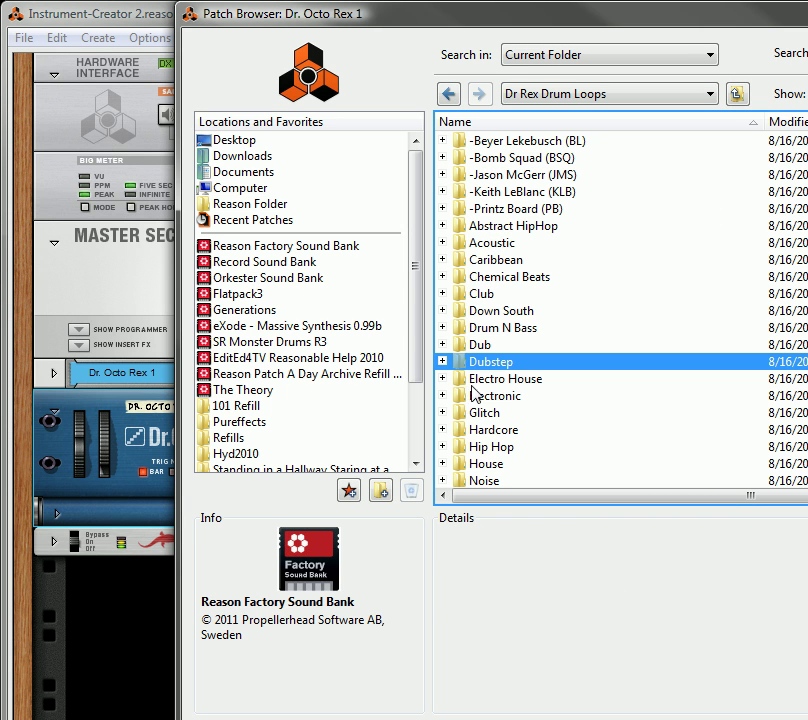
pyautogui.doubleClick(487, 446)
pyautogui.click(475, 140)
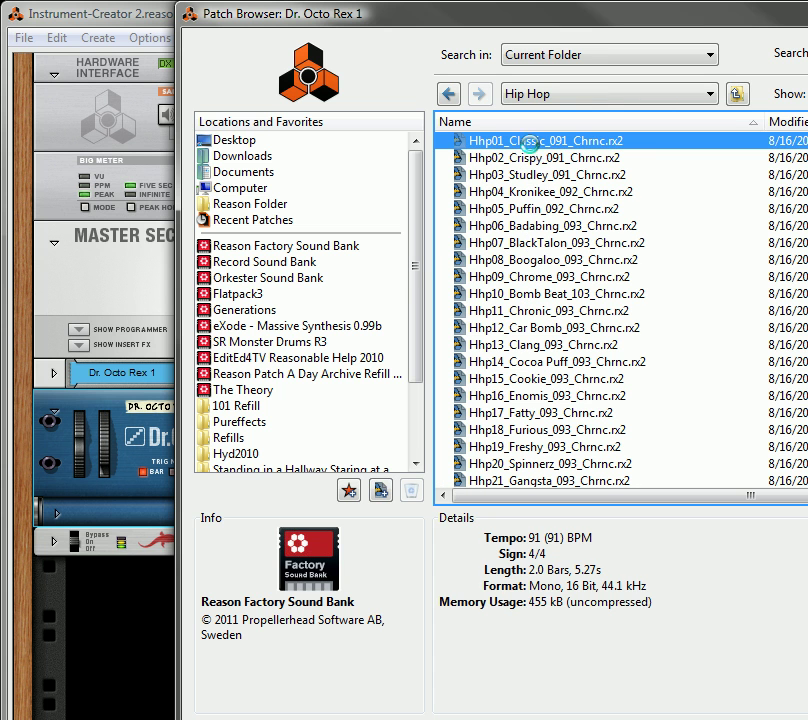
pyautogui.doubleClick(457, 141)
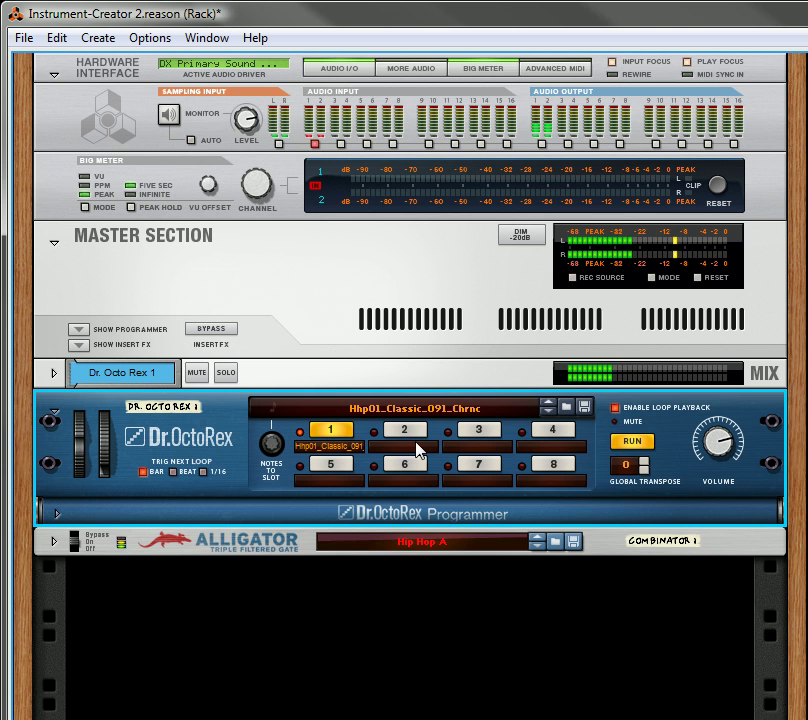
pyautogui.click(549, 414)
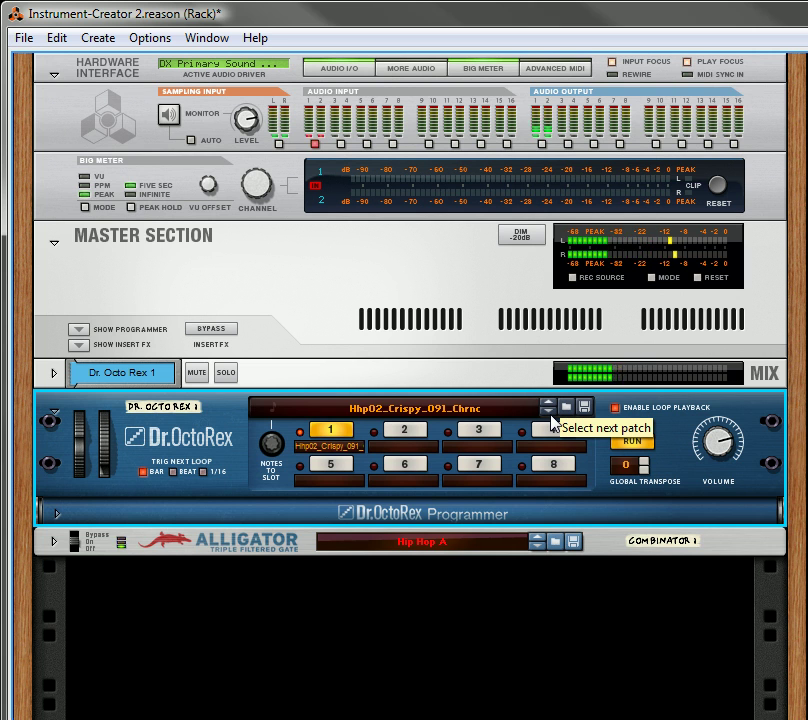
# - Step the Alligator gate through patches Hip Hop B, C, D, E and F
pyautogui.click(537, 549)
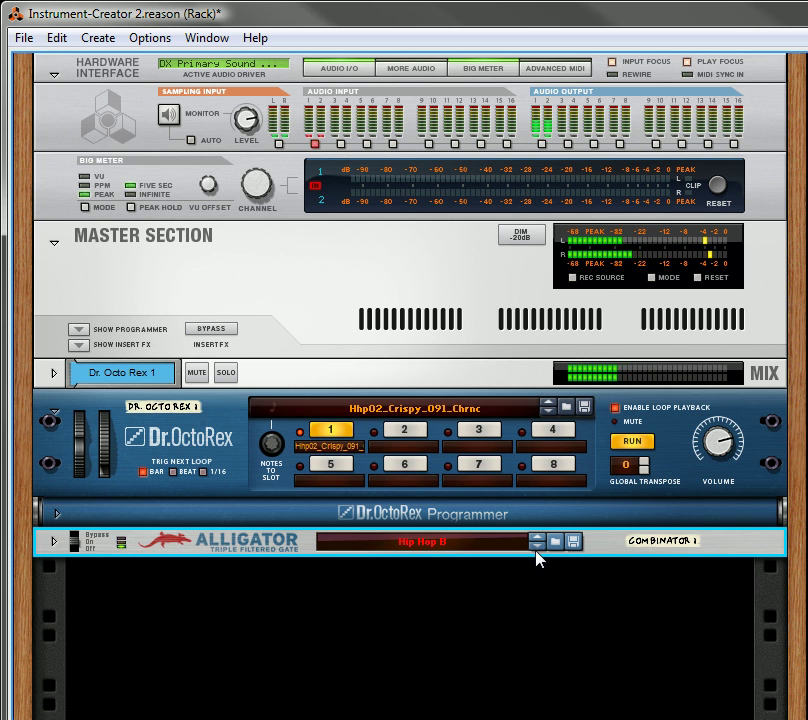
pyautogui.click(537, 549)
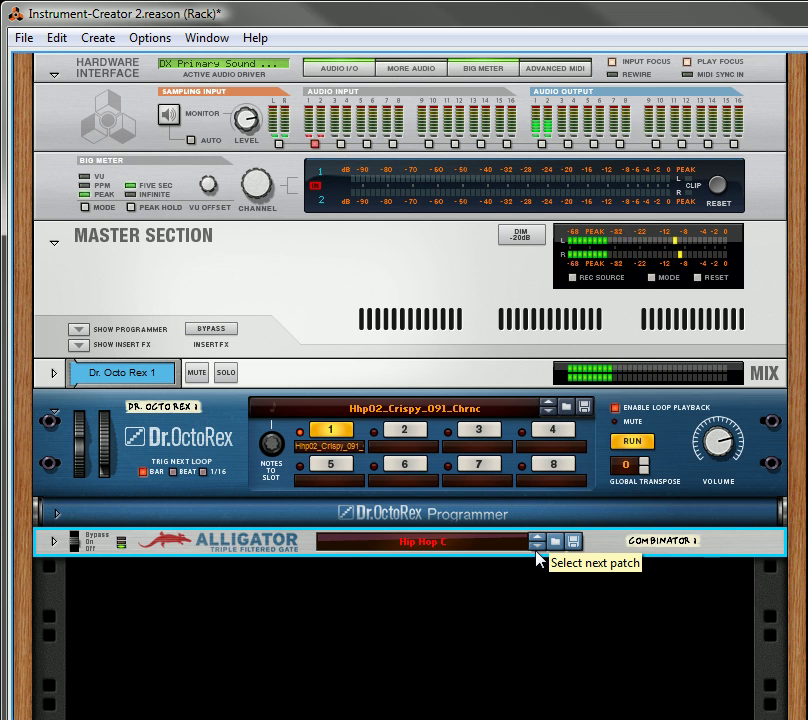
pyautogui.click(537, 549)
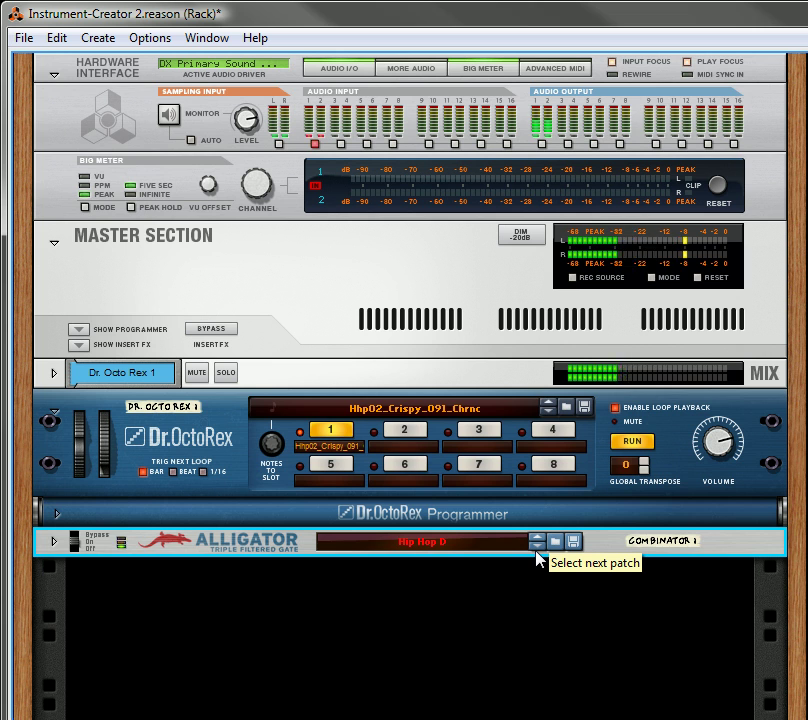
pyautogui.click(536, 548)
pyautogui.click(537, 549)
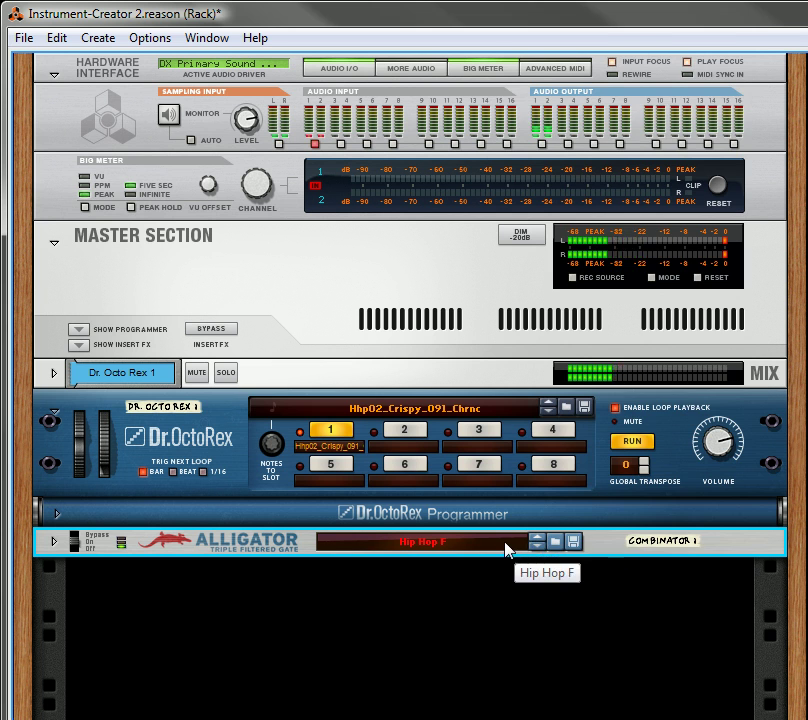
pyautogui.click(509, 547)
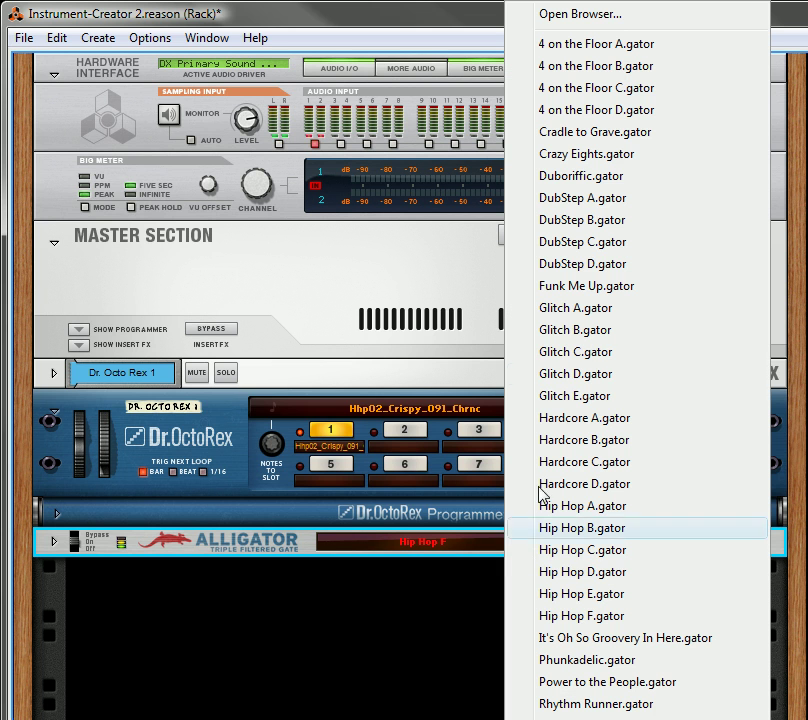
# - Load Phunkadelic, then step through Power to the People, Rhythm Runner and Ring Around the Stereo Pan to Rotary Panoplay
pyautogui.click(568, 660)
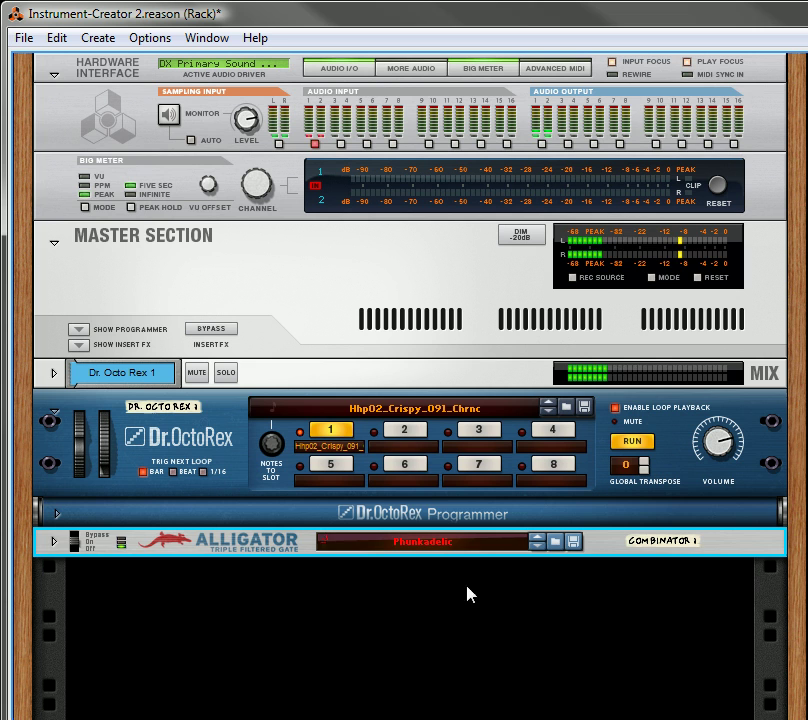
pyautogui.click(536, 547)
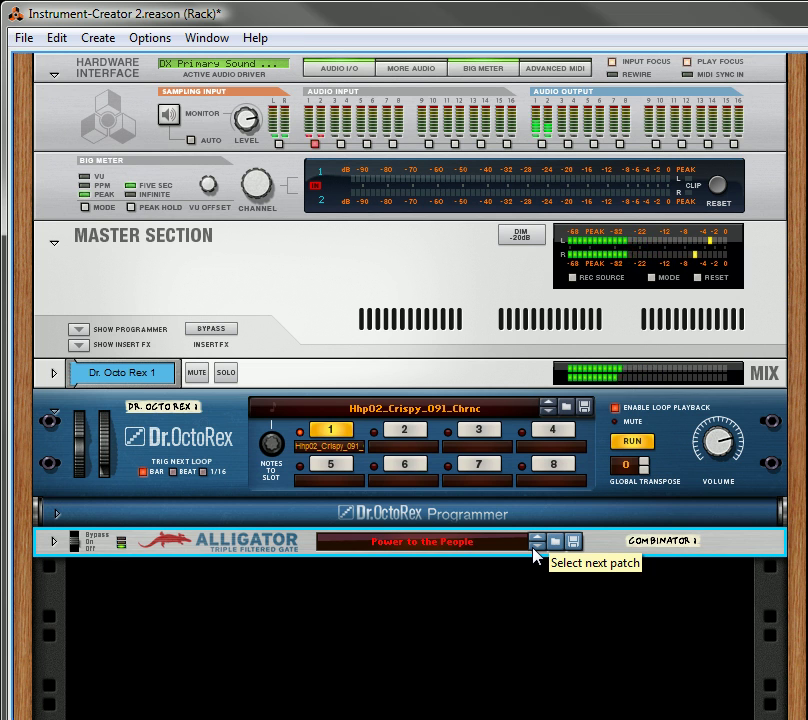
pyautogui.click(536, 547)
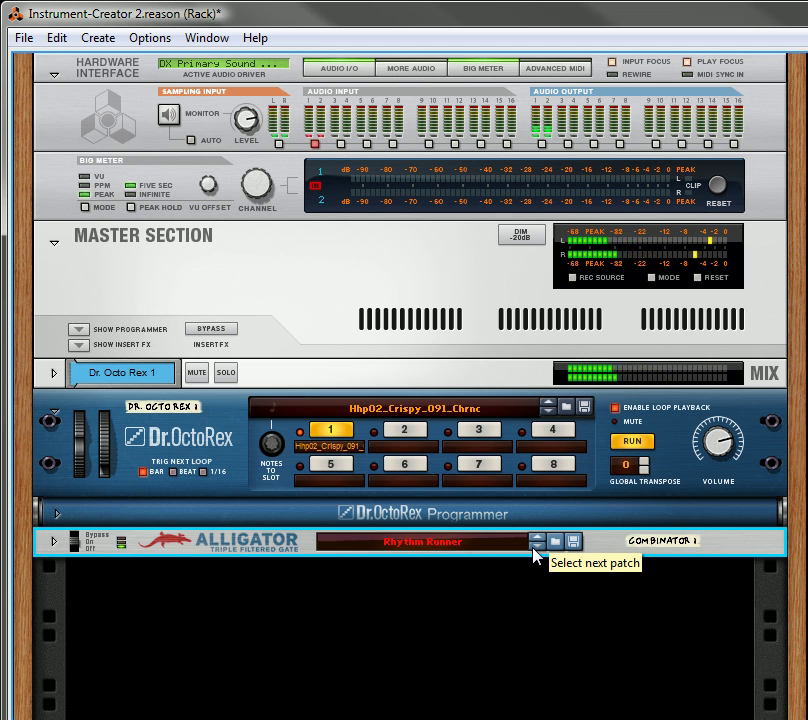
pyautogui.click(536, 547)
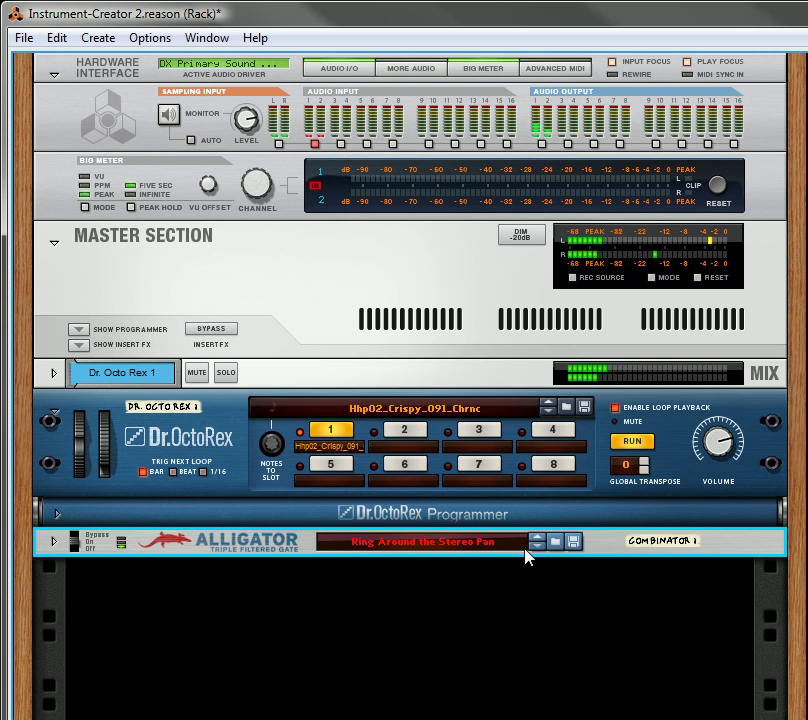
pyautogui.click(537, 546)
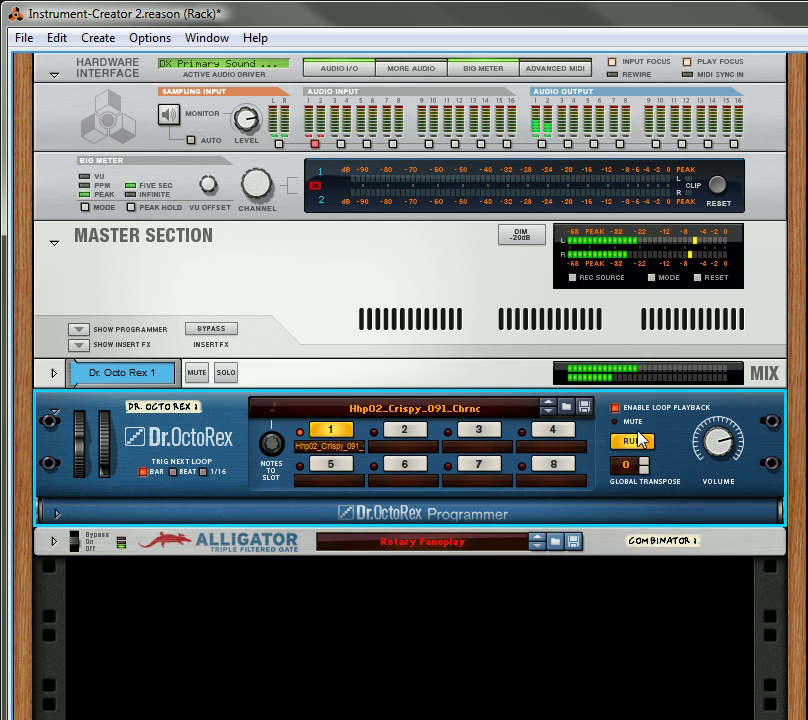
# - Stop the Dr. OctoRex drum loop playback
pyautogui.click(631, 440)
pyautogui.click(513, 416)
pyautogui.click(601, 31)
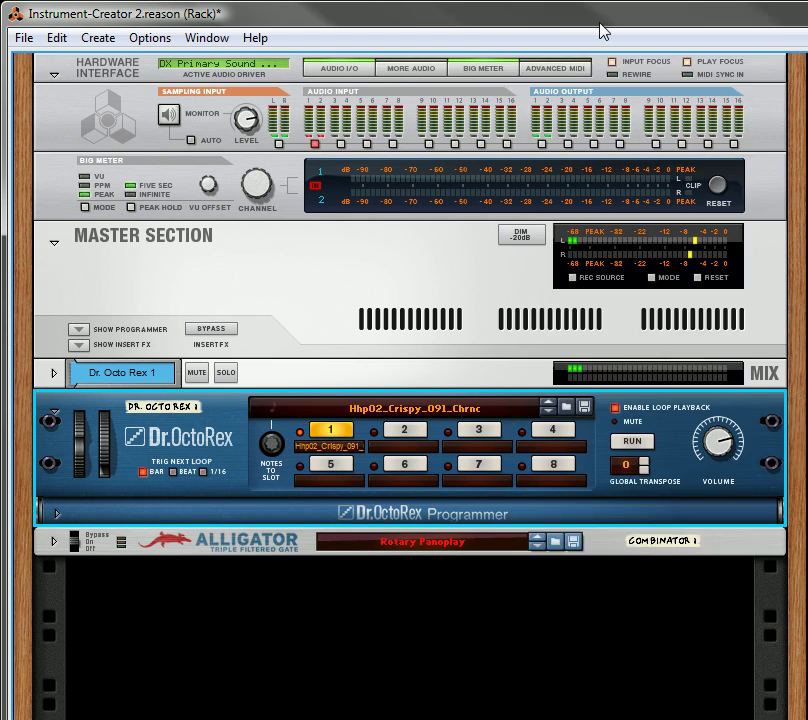
# - Load Calcium Bass from Reason Factory Sound Bank > Thor Patches > Bass onto Thor
pyautogui.click(534, 98)
pyautogui.click(560, 219)
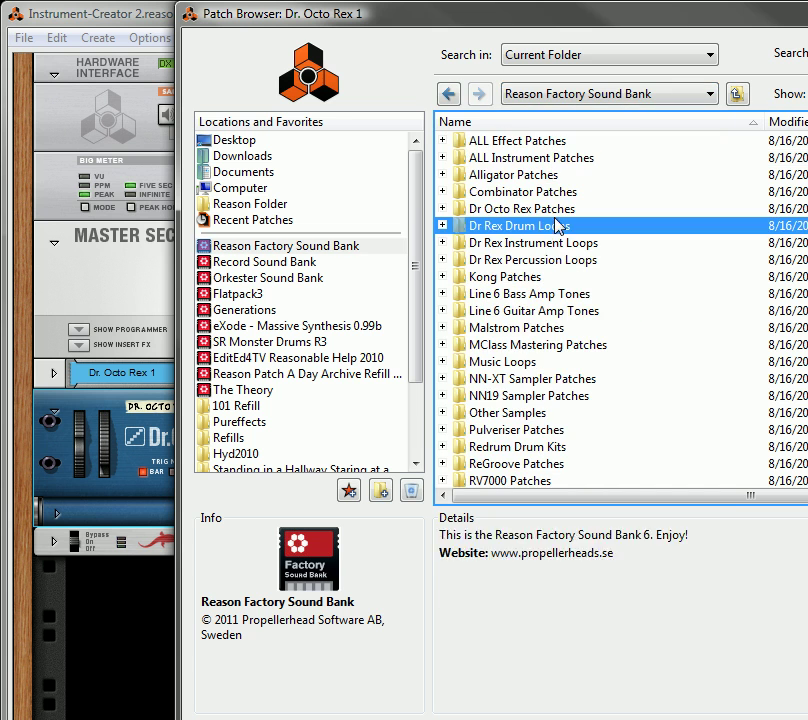
pyautogui.scroll(-2, 528, 401)
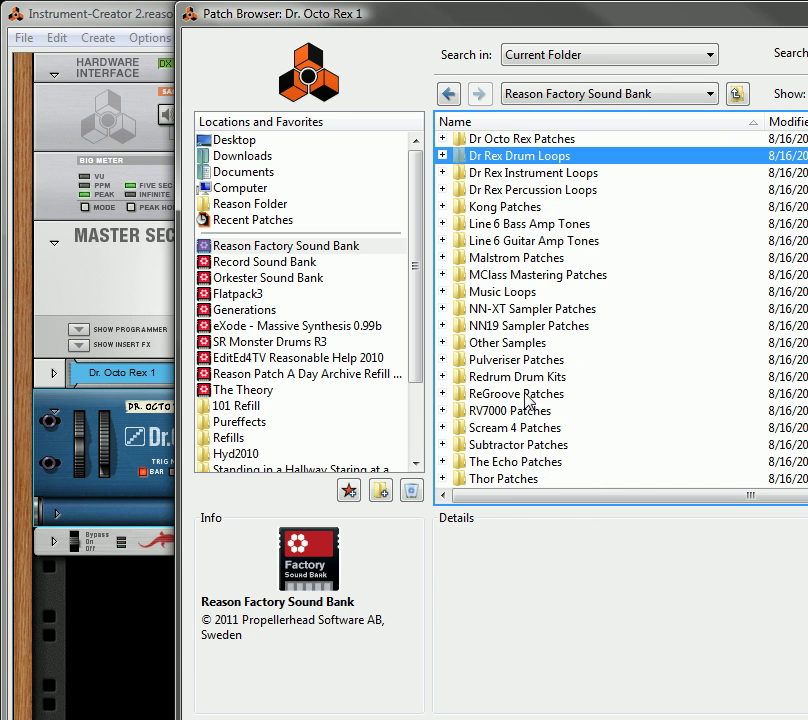
pyautogui.doubleClick(500, 480)
pyautogui.click(478, 160)
pyautogui.doubleClick(478, 160)
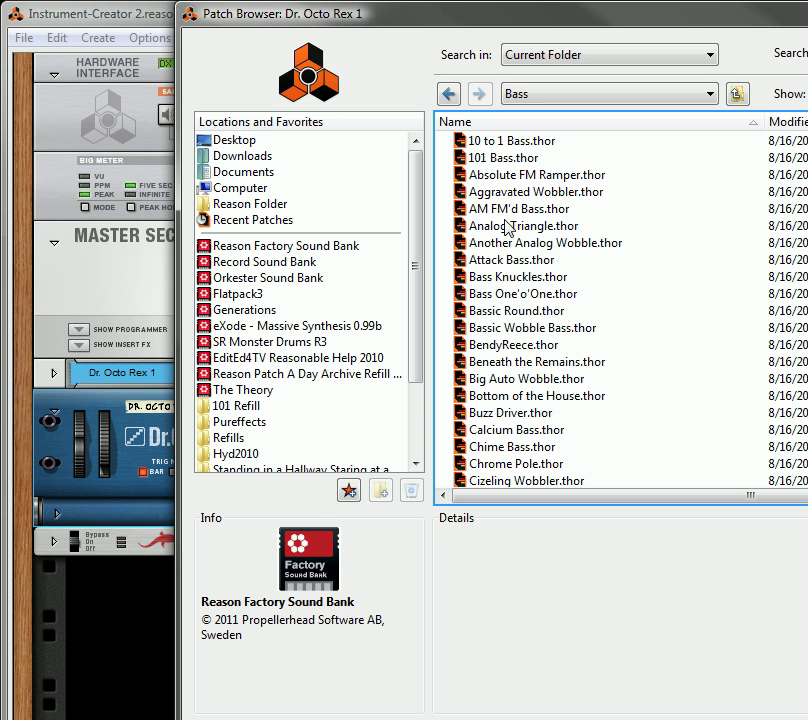
pyautogui.doubleClick(510, 430)
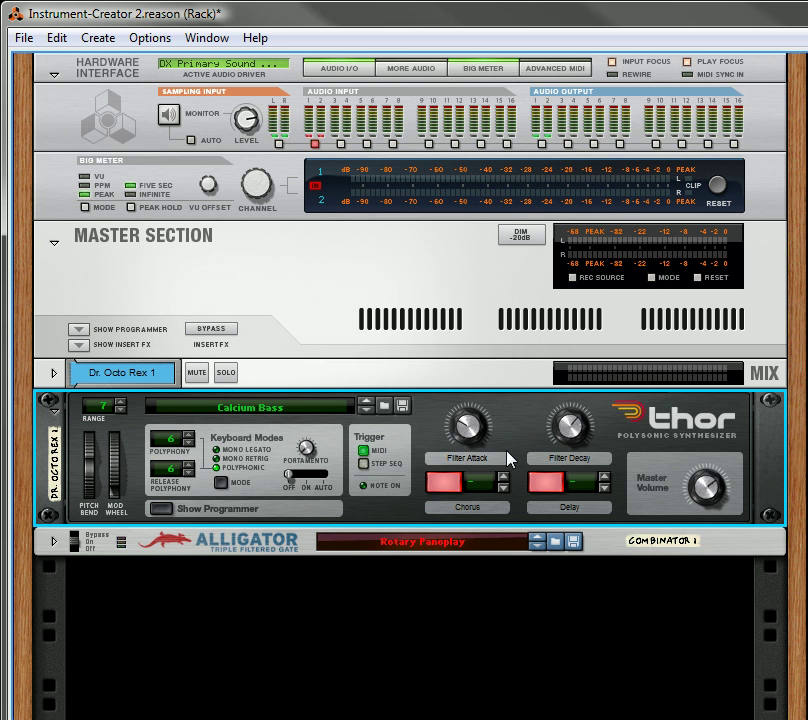
# - Check the Control Surfaces preferences, then give the Dr. Octo Rex 1 track keyboard input in the sequencer
pyautogui.click(58, 38)
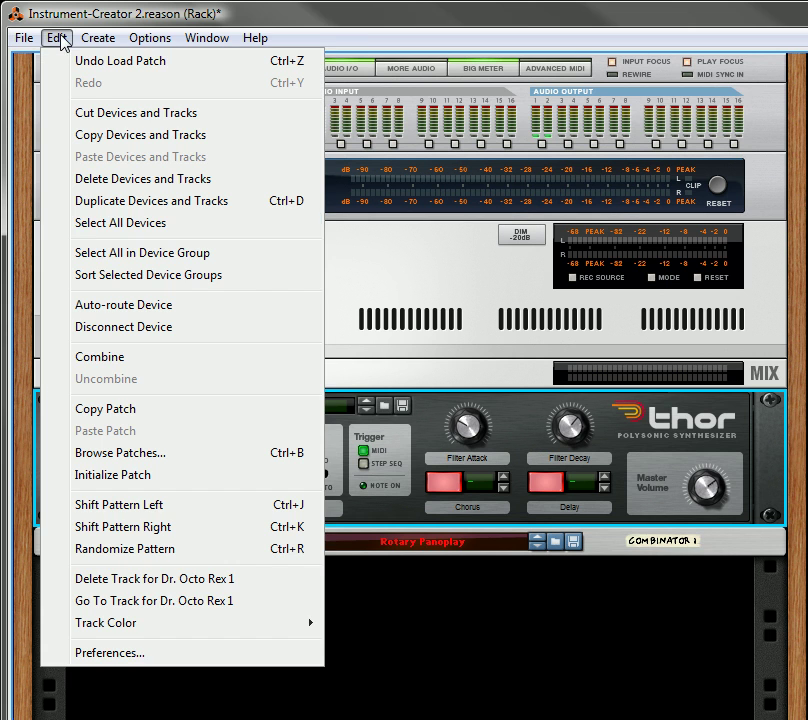
pyautogui.click(110, 652)
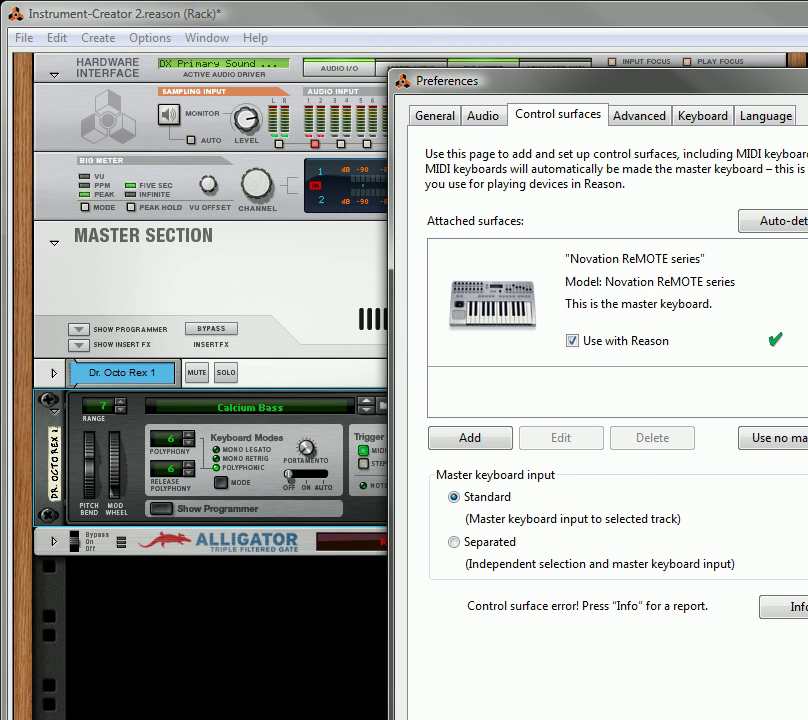
pyautogui.press('Escape')
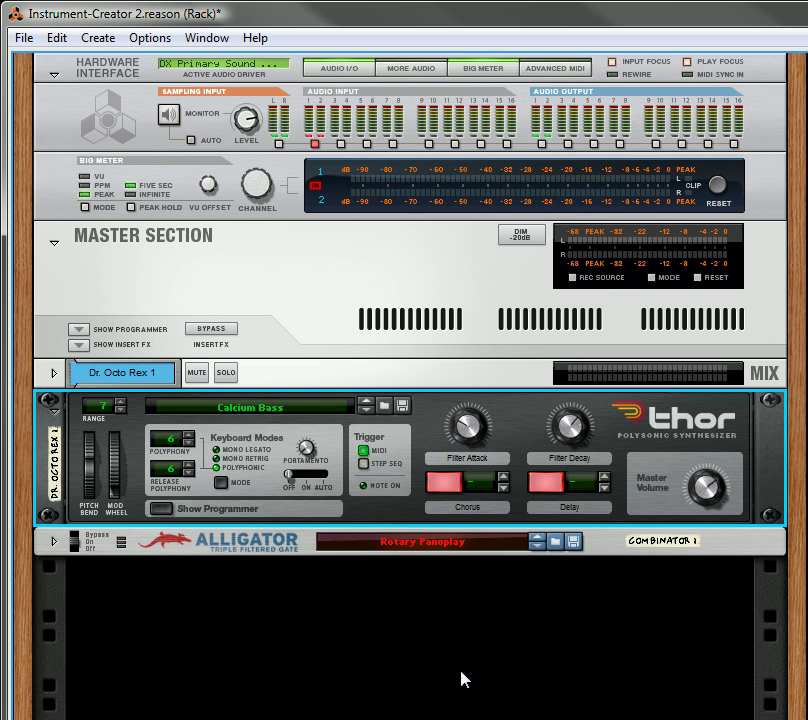
pyautogui.press('F7')
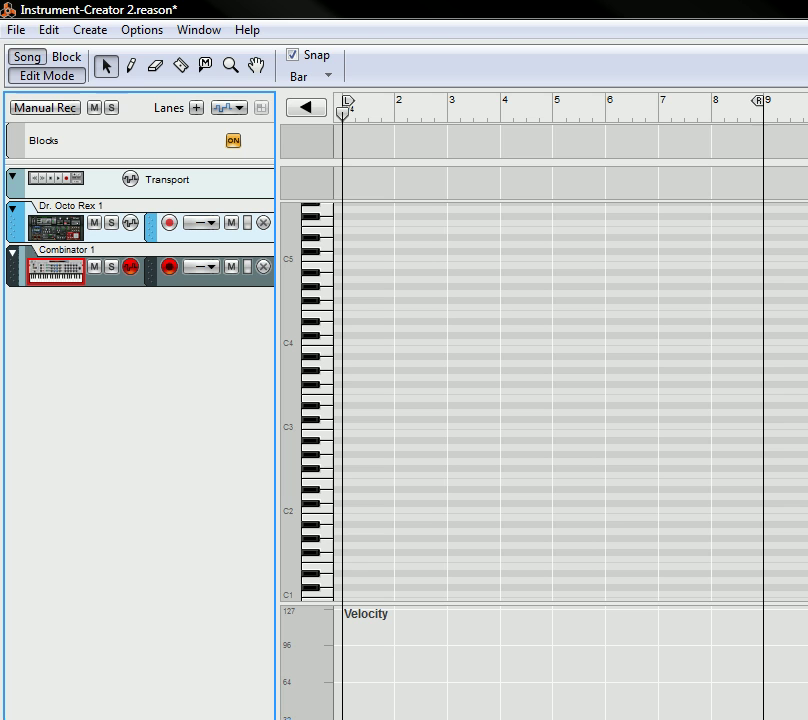
pyautogui.click(107, 239)
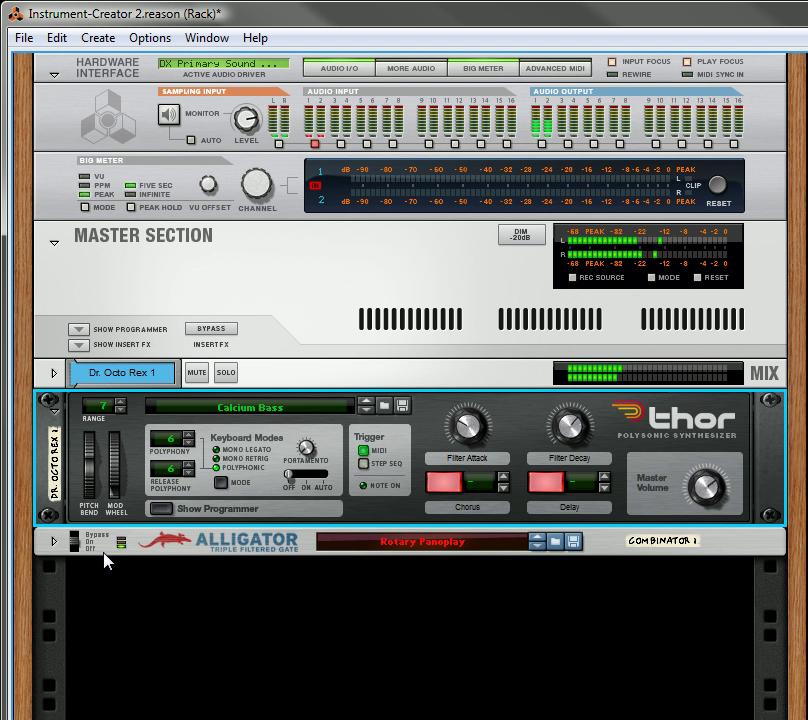
# - Browse the Alligator Patches folder, peek into All Purpose, and open the Bass Gators folder
pyautogui.click(501, 545)
pyautogui.click(622, 15)
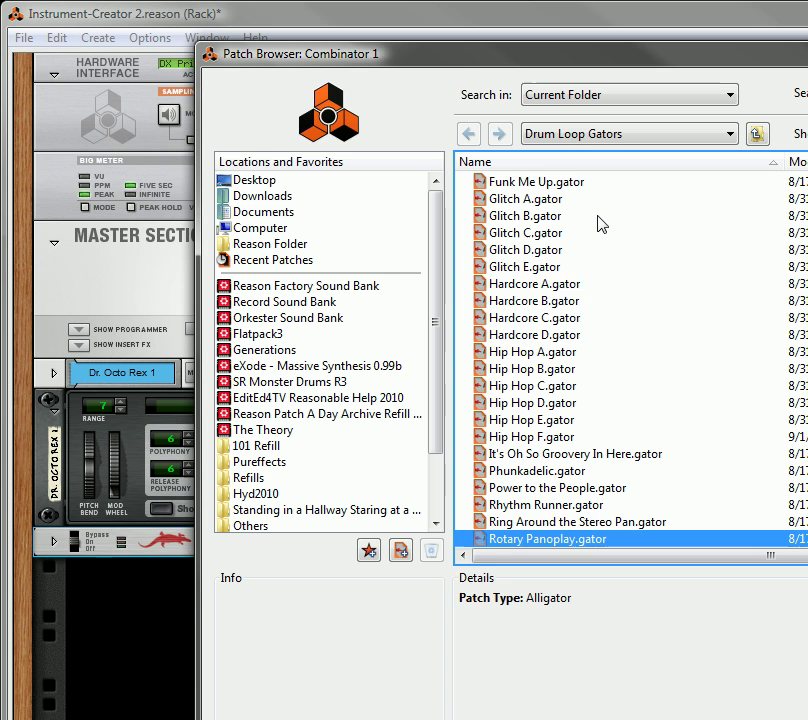
pyautogui.click(574, 136)
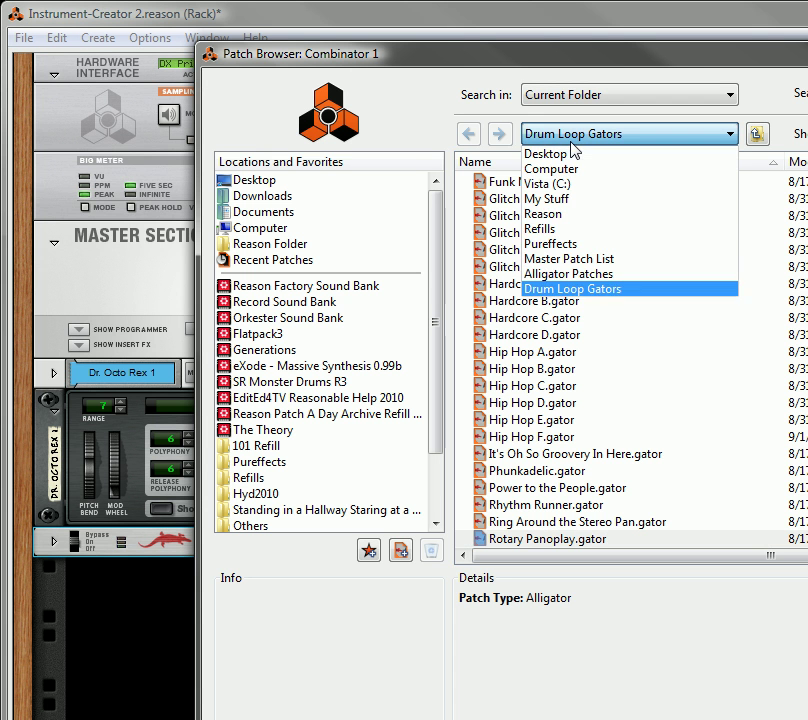
pyautogui.click(577, 273)
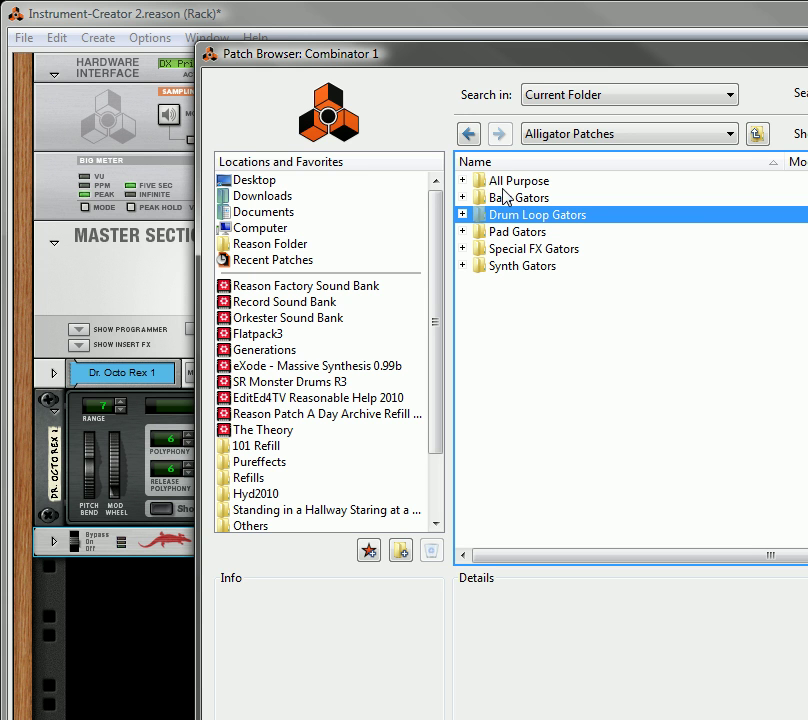
pyautogui.doubleClick(500, 181)
pyautogui.click(566, 147)
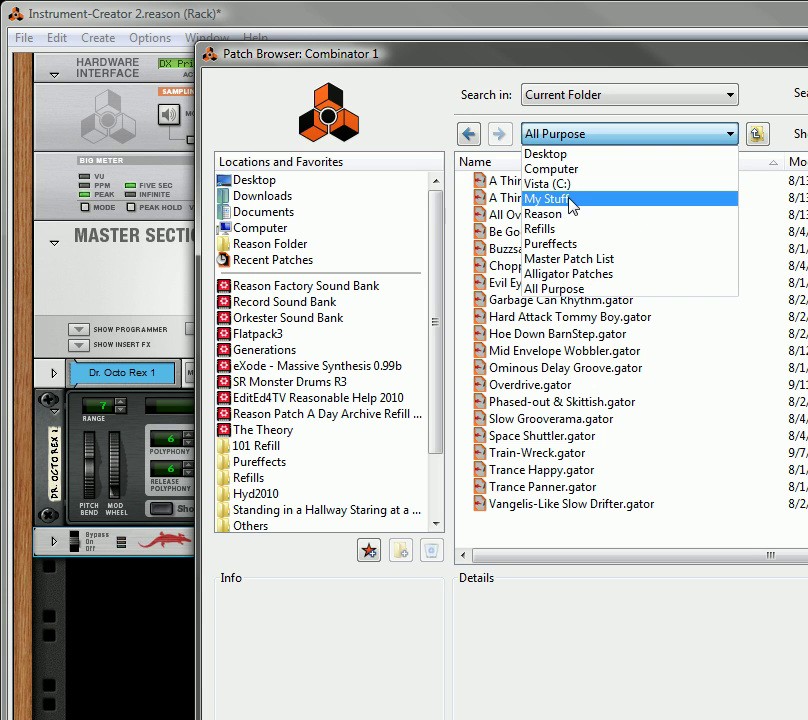
pyautogui.click(566, 274)
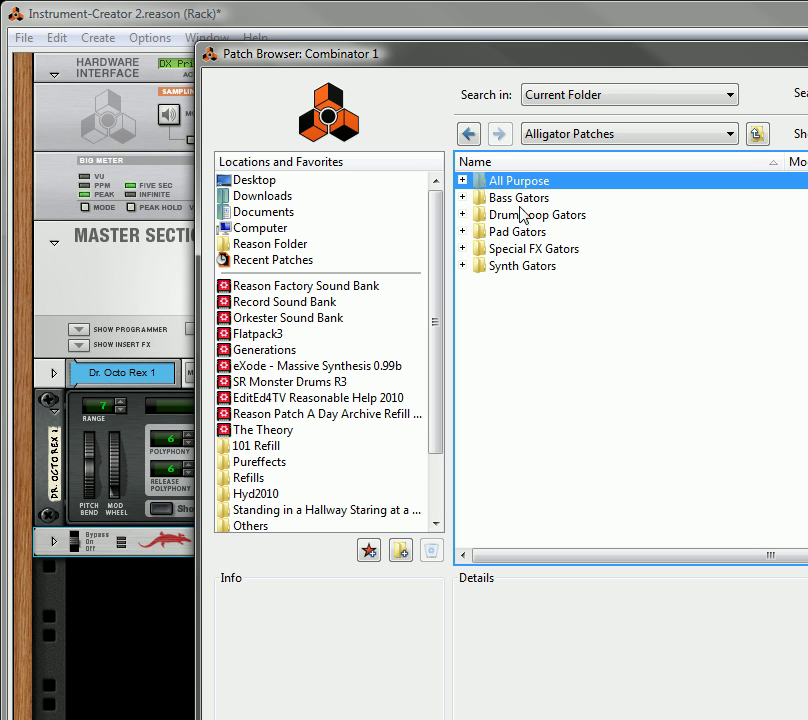
pyautogui.doubleClick(520, 199)
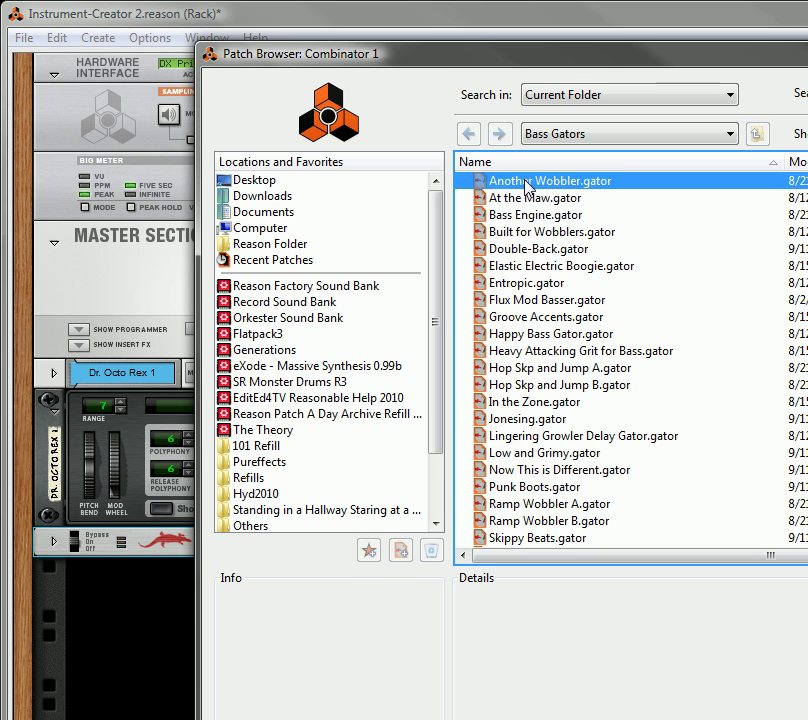
# - Load Another Wobbler, then step the gate through At the Maw and Bass Engine to Built For Wobblers
pyautogui.doubleClick(527, 186)
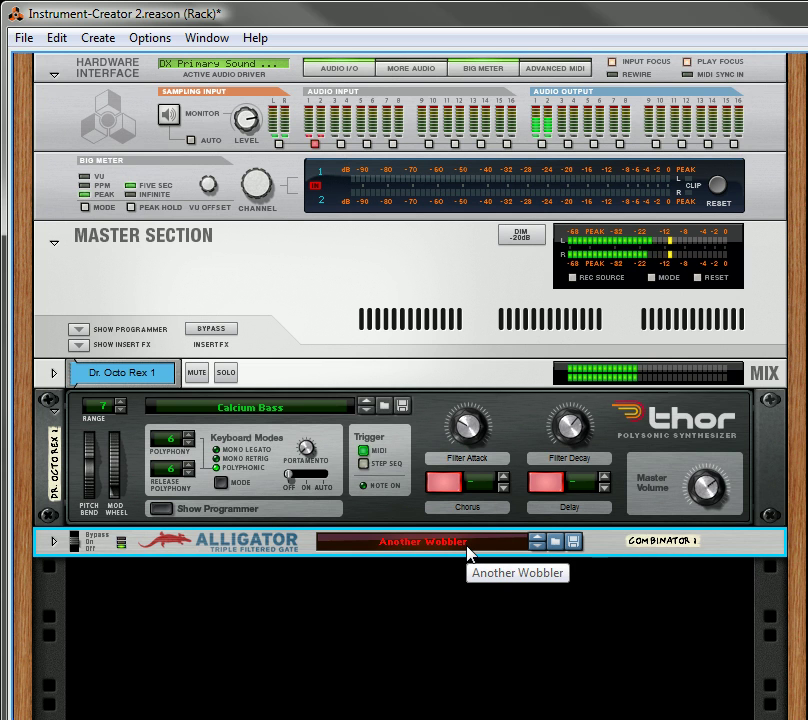
pyautogui.click(538, 546)
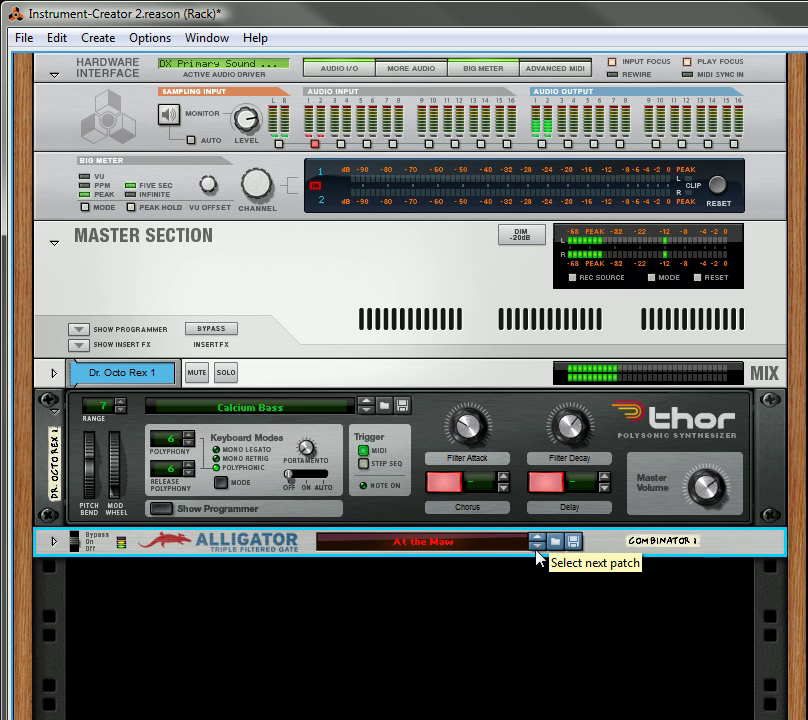
pyautogui.click(537, 550)
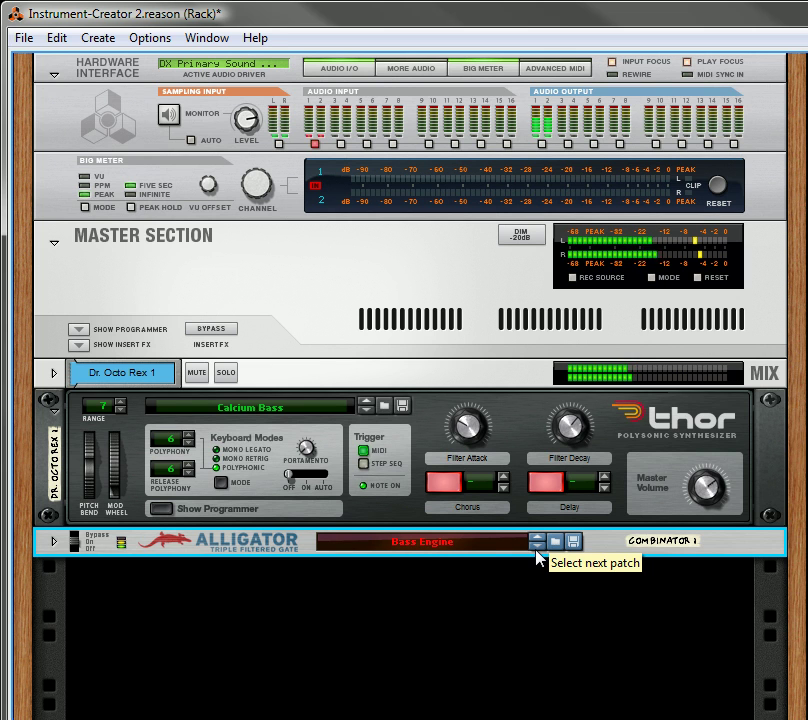
pyautogui.click(537, 550)
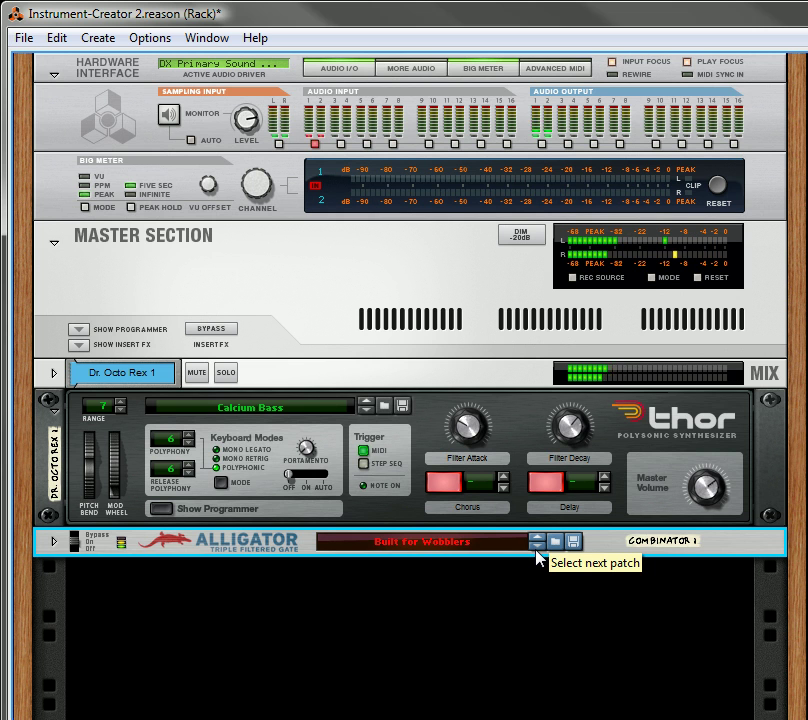
pyautogui.click(316, 404)
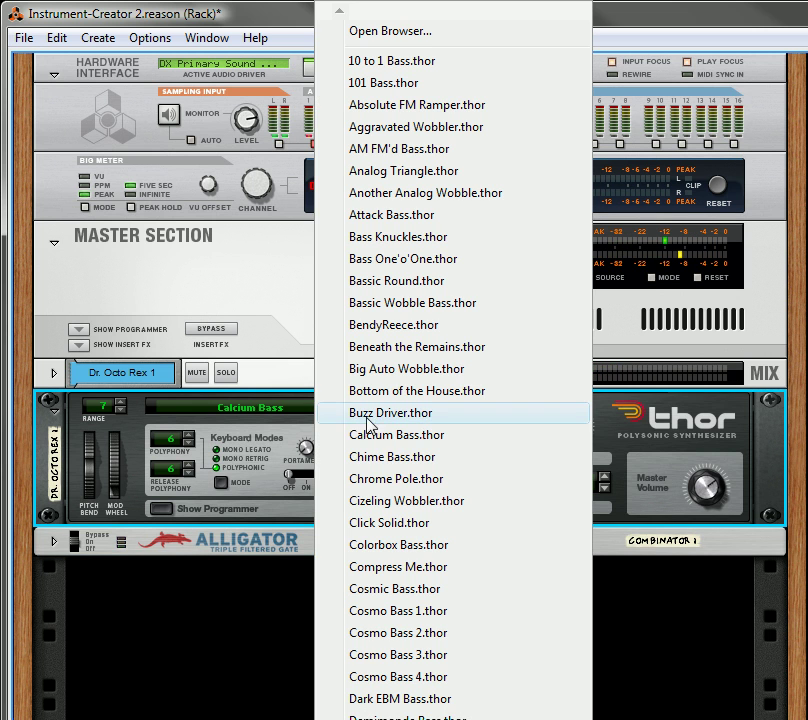
# - Load Another Analog Wobble on Thor and turn on its Aggressivo option
pyautogui.click(410, 193)
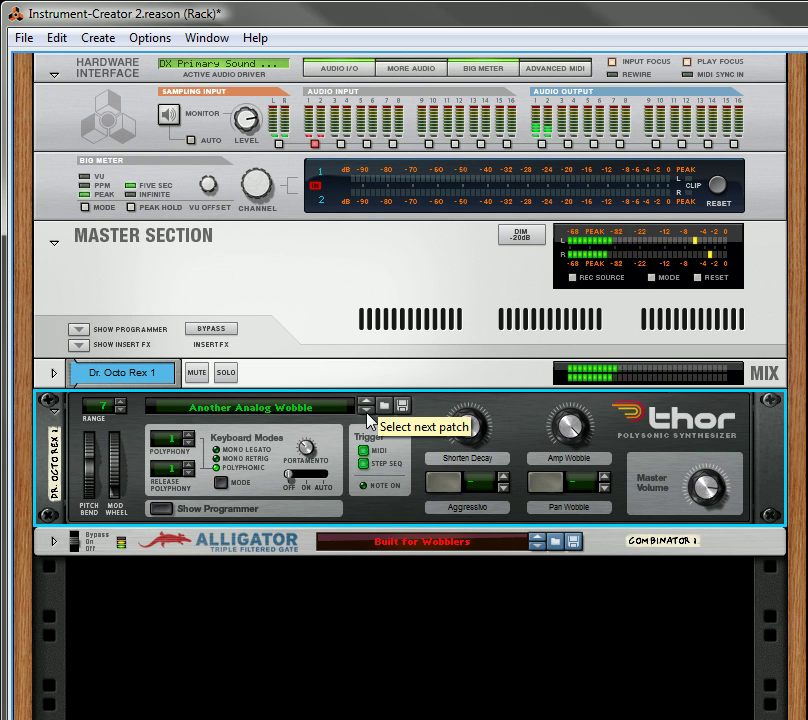
pyautogui.click(447, 487)
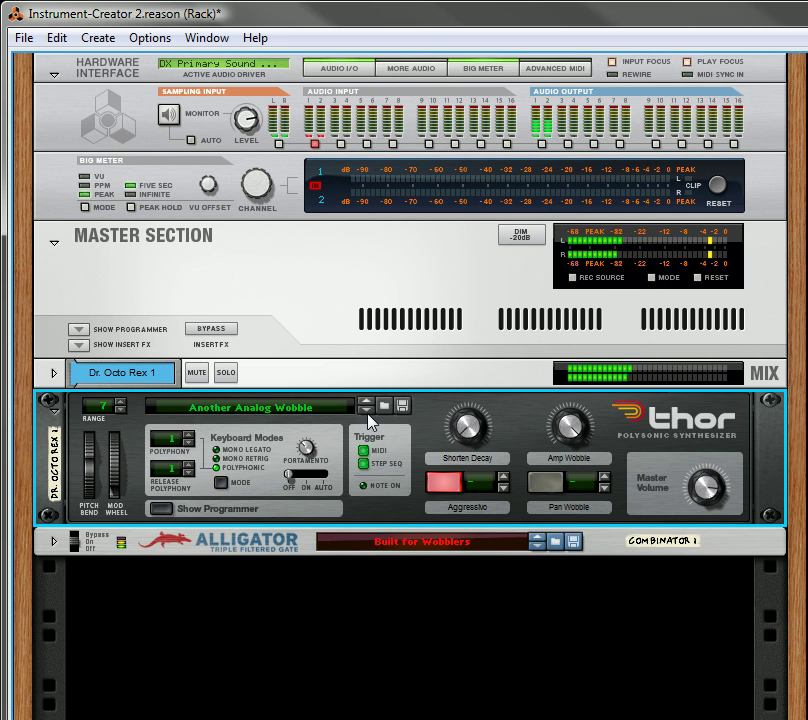
pyautogui.click(495, 539)
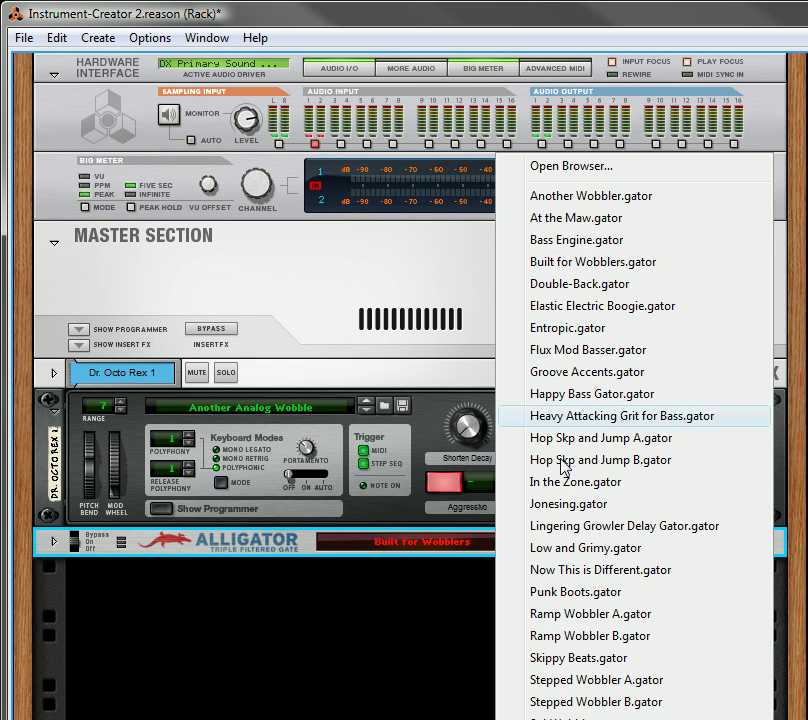
# - Keep Built For Wobblers, step the gate on to Double-Back, and switch off Thor's Aggressivo
pyautogui.click(482, 539)
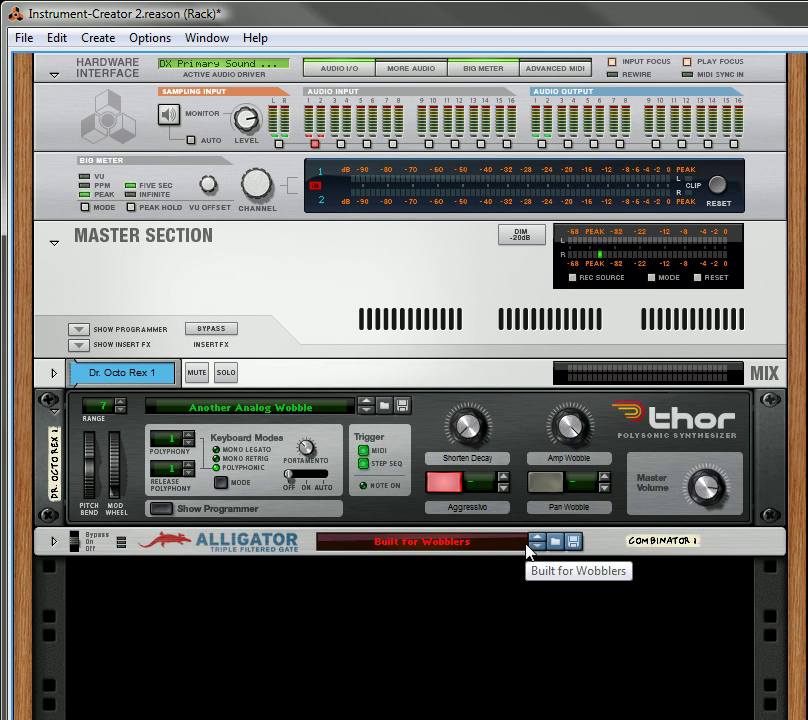
pyautogui.click(533, 545)
pyautogui.click(524, 545)
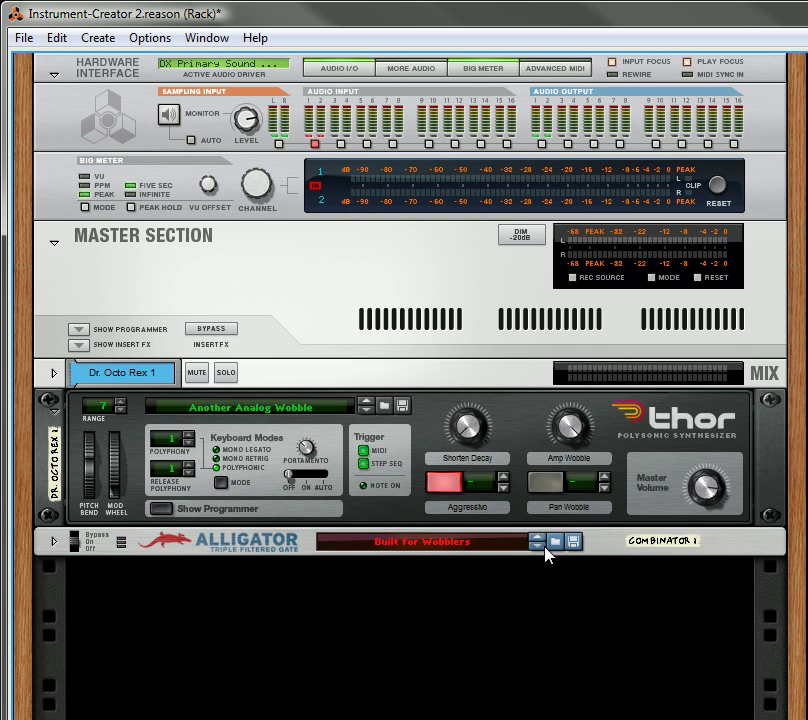
pyautogui.click(537, 547)
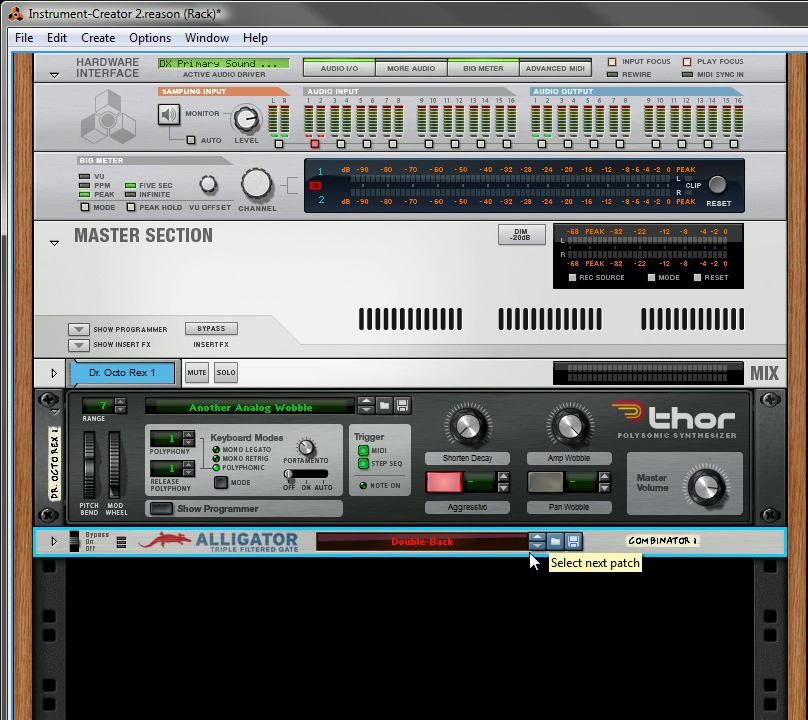
pyautogui.click(444, 490)
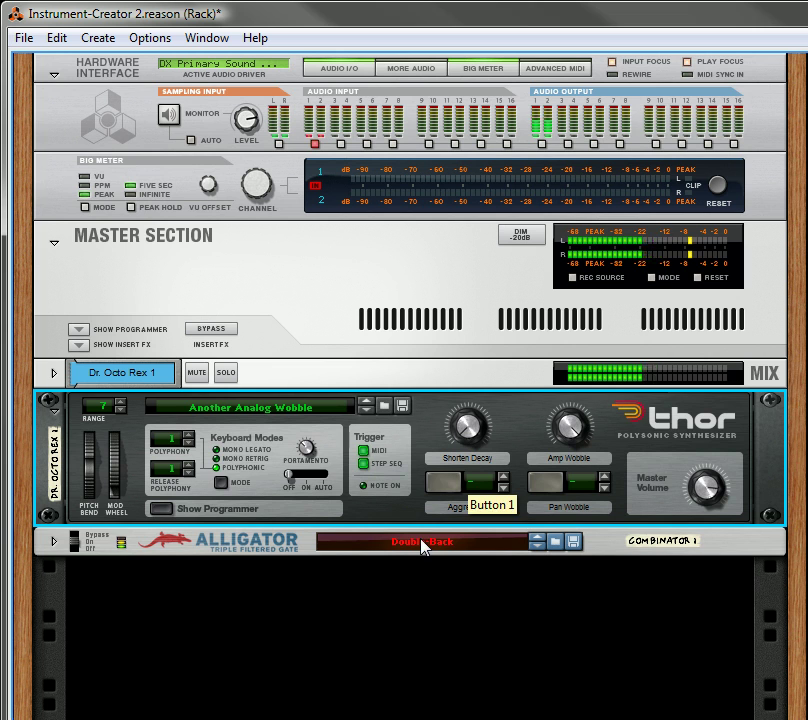
# - Step Thor from Attack Bass through to Bassic Round, and the Alligator on to Entropic
pyautogui.click(368, 414)
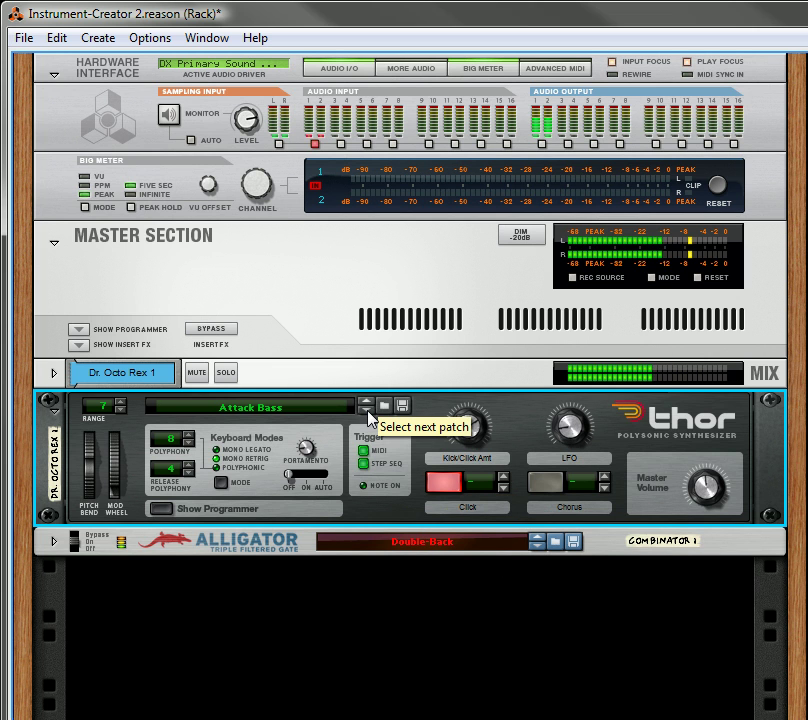
pyautogui.click(535, 548)
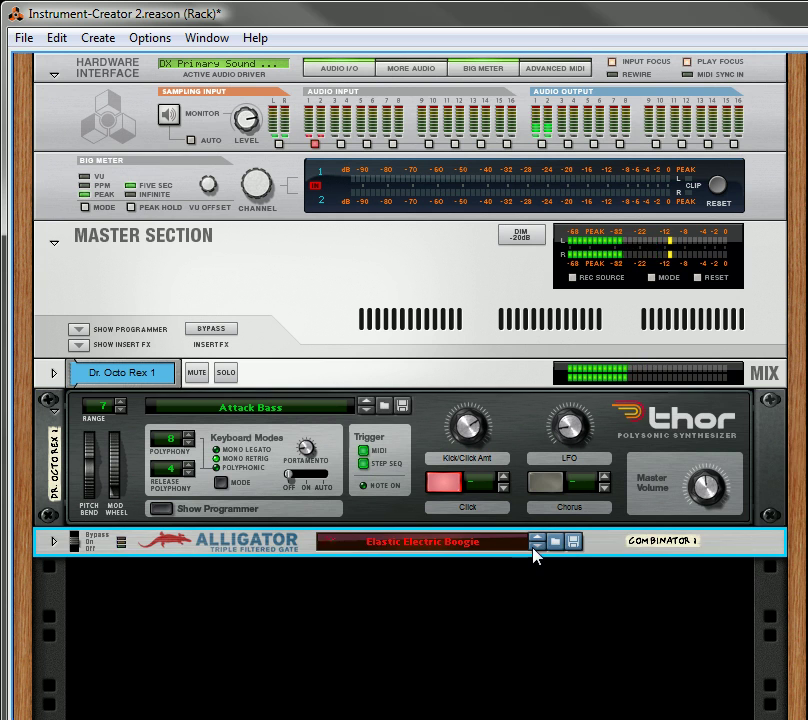
pyautogui.click(366, 414)
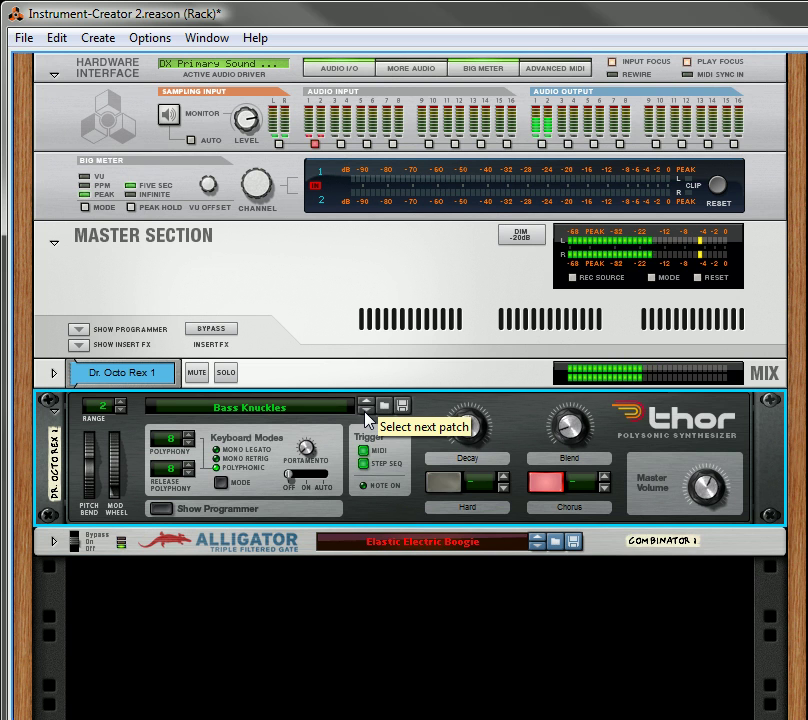
pyautogui.click(366, 413)
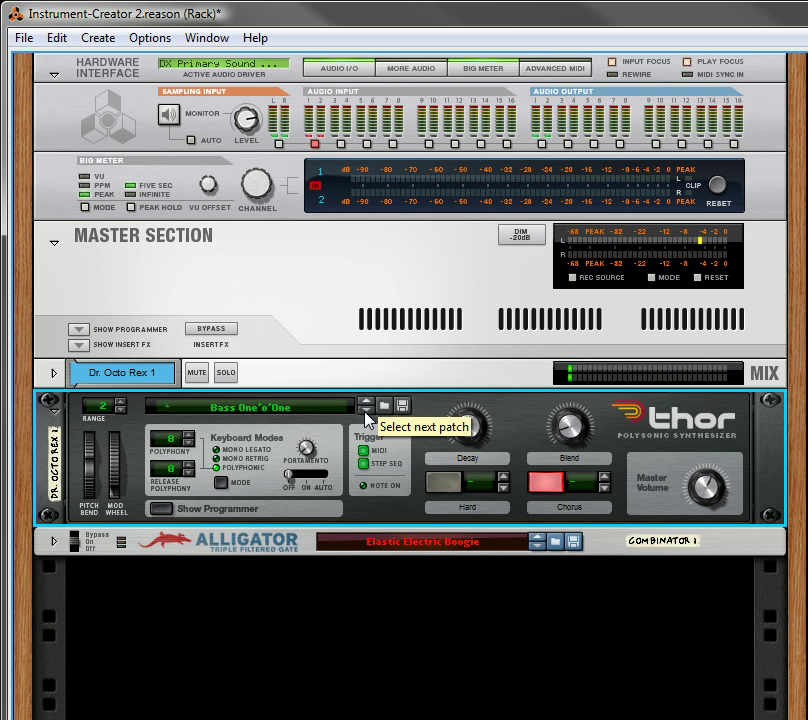
pyautogui.click(366, 413)
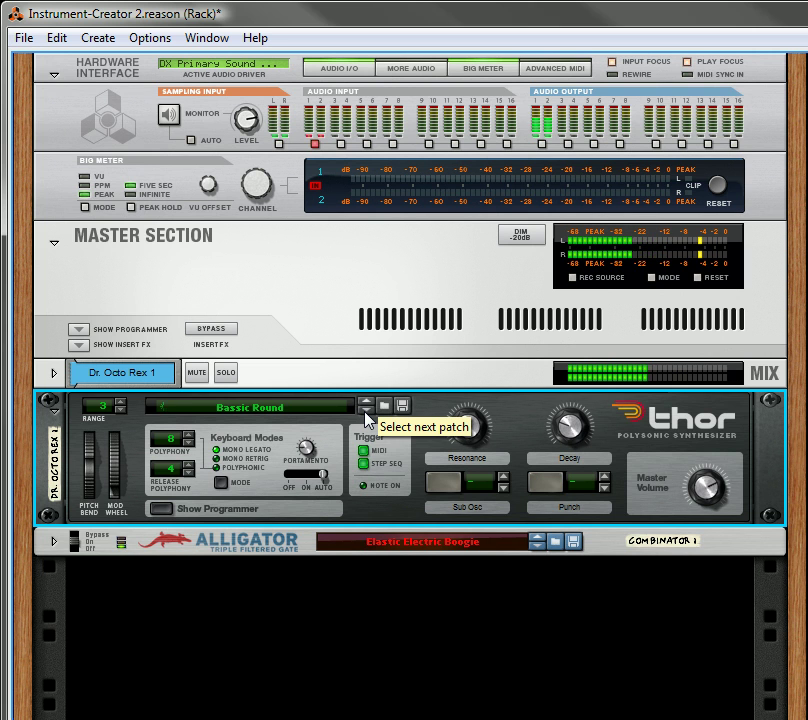
pyautogui.click(535, 546)
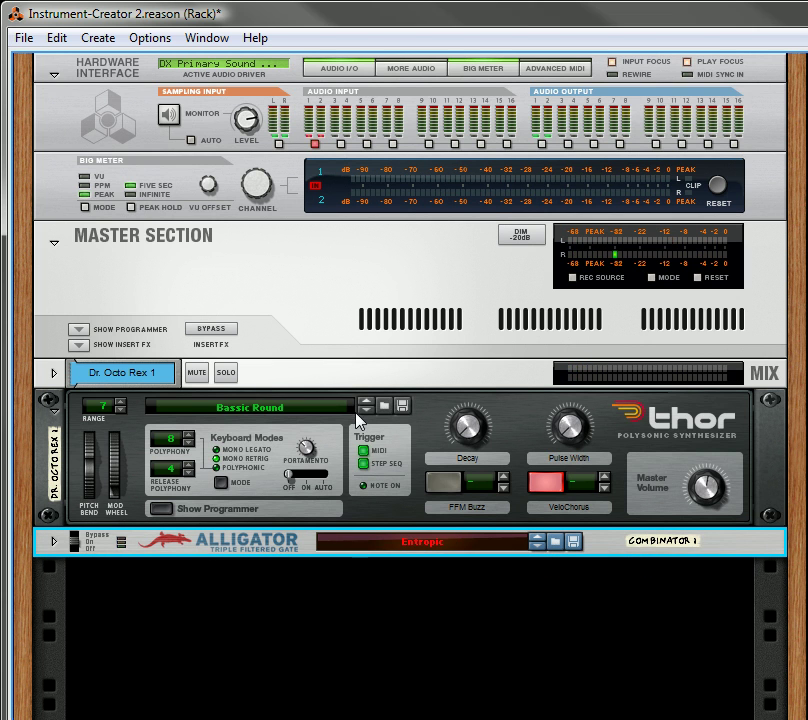
# - Load Pad Rhythmification A from Alligator Patches > Pad Gators, then bring up Thor's patch browser
pyautogui.click(500, 545)
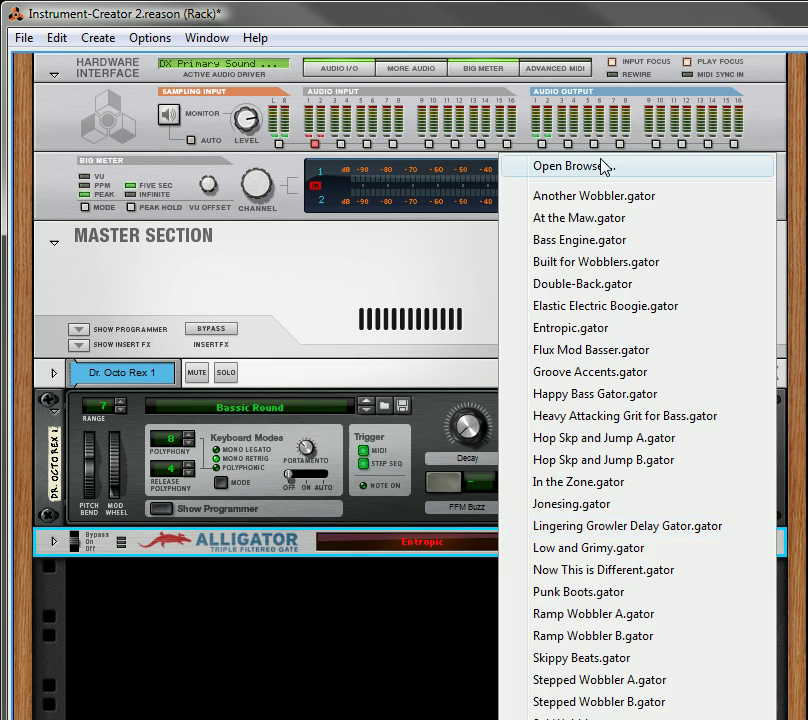
pyautogui.click(559, 166)
pyautogui.click(607, 141)
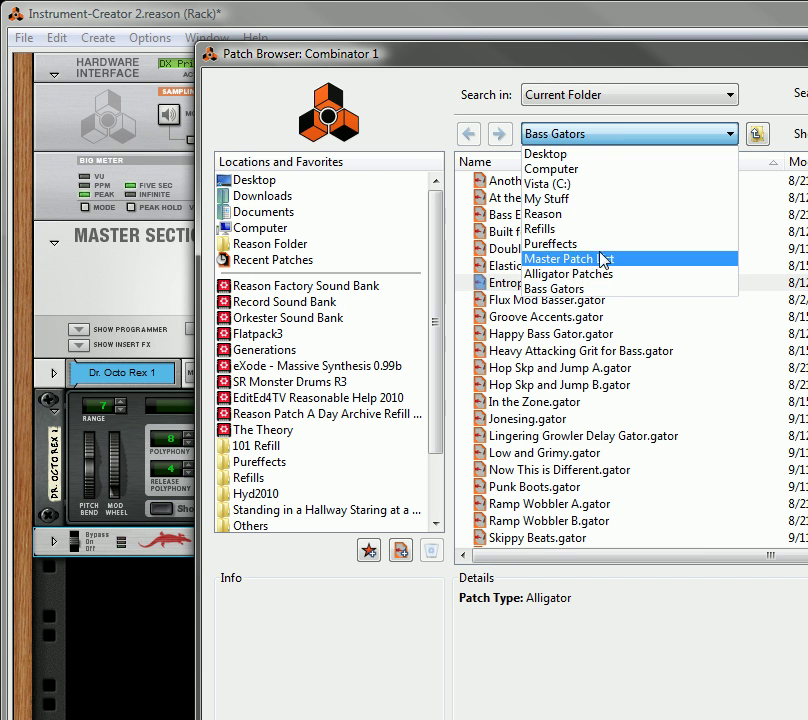
pyautogui.click(552, 274)
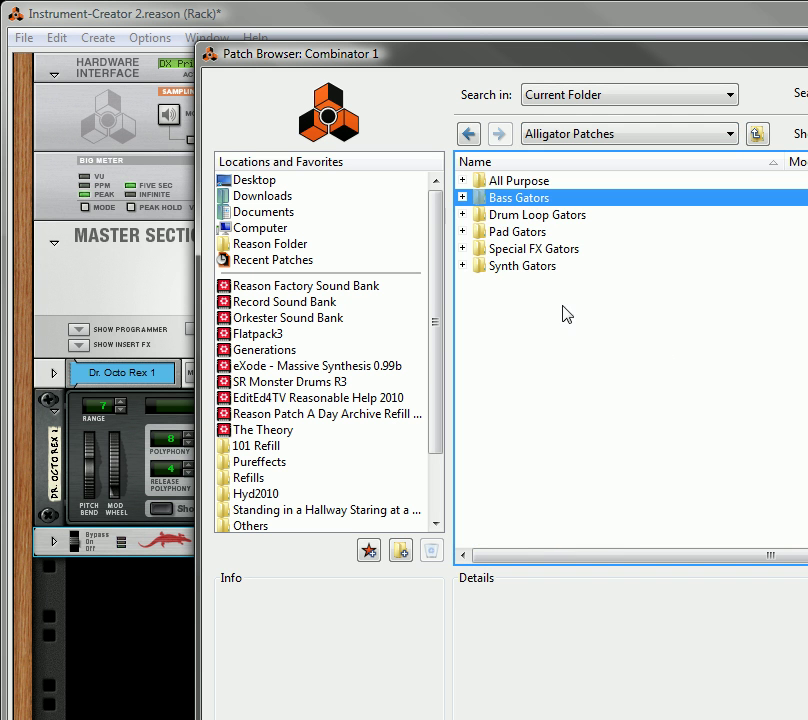
pyautogui.click(521, 232)
pyautogui.doubleClick(518, 231)
pyautogui.scroll(-2, 551, 393)
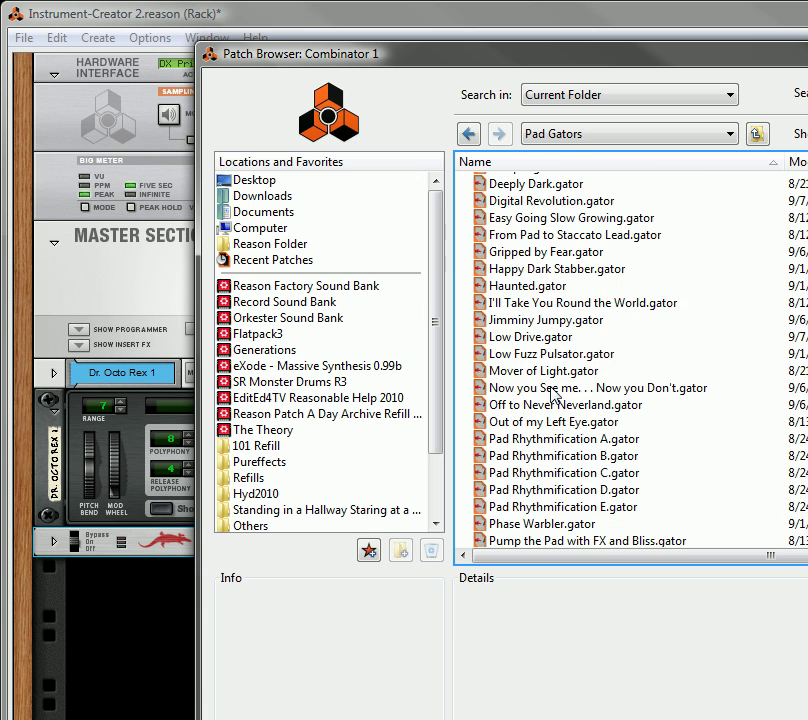
pyautogui.scroll(-3, 551, 393)
pyautogui.doubleClick(547, 316)
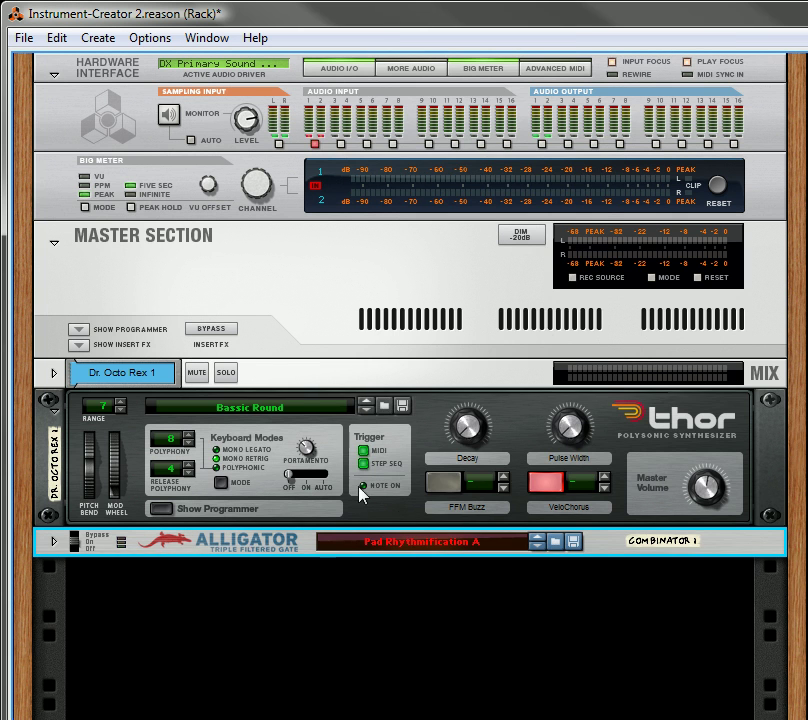
pyautogui.click(335, 413)
pyautogui.click(411, 29)
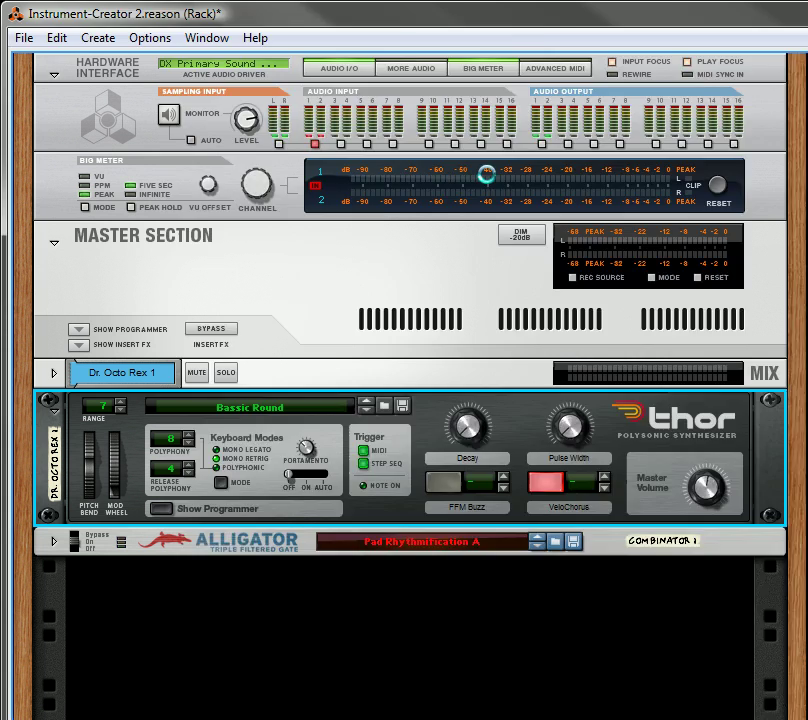
# - Load Big Soft Pad.thor from Thor Patches > Pads and step the Alligator to Pad Rhythmification C
pyautogui.click(553, 98)
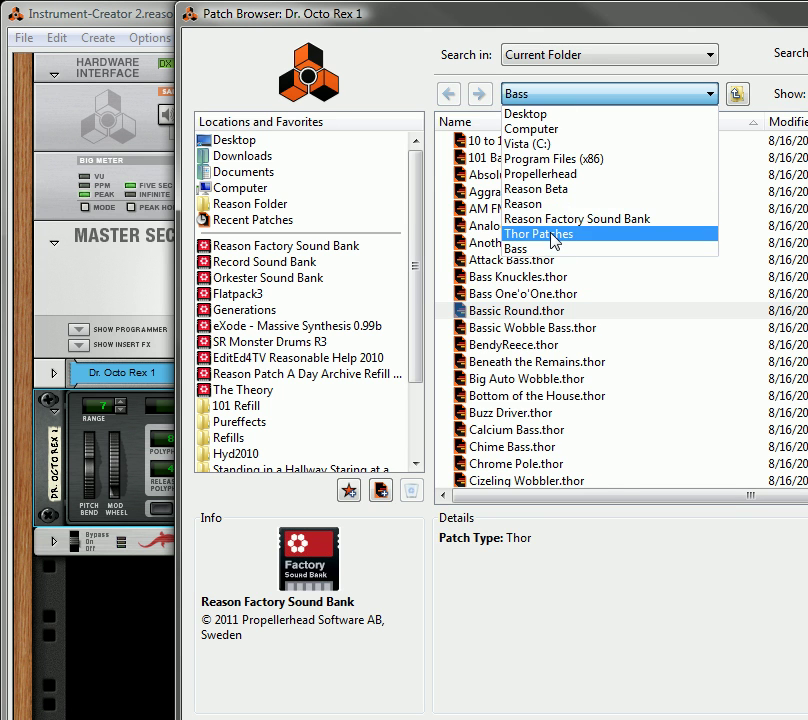
pyautogui.click(550, 230)
pyautogui.click(487, 213)
pyautogui.doubleClick(487, 214)
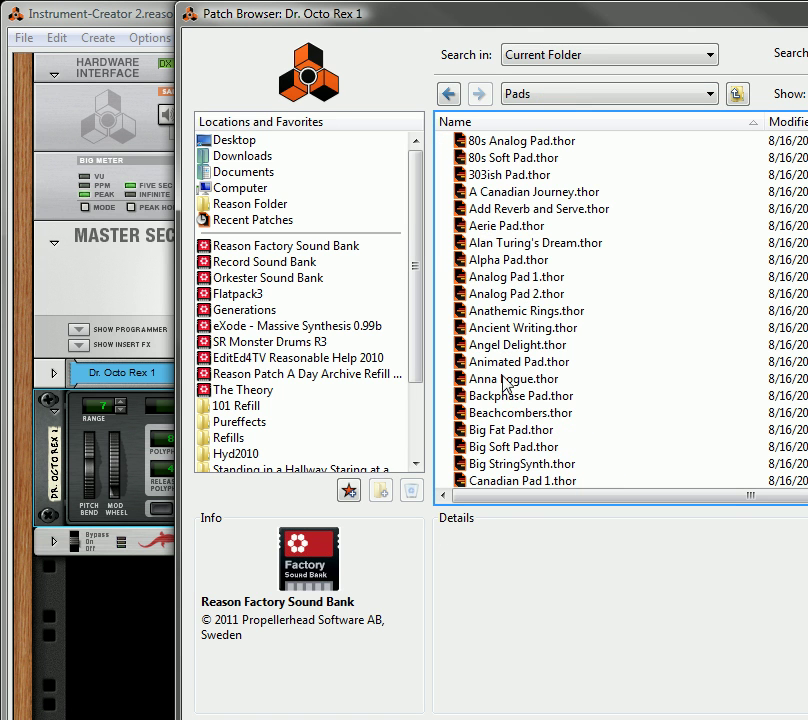
pyautogui.doubleClick(505, 447)
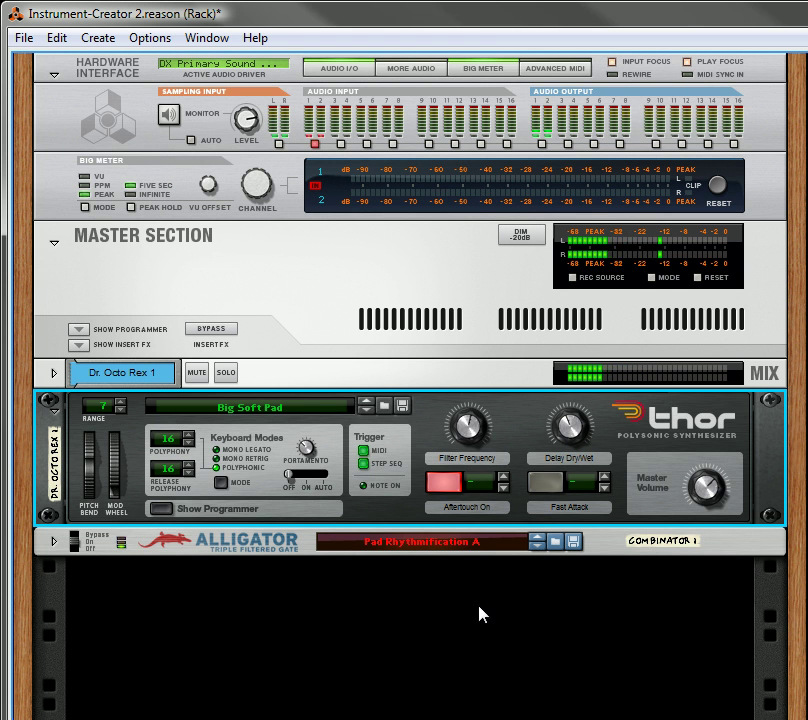
pyautogui.click(535, 551)
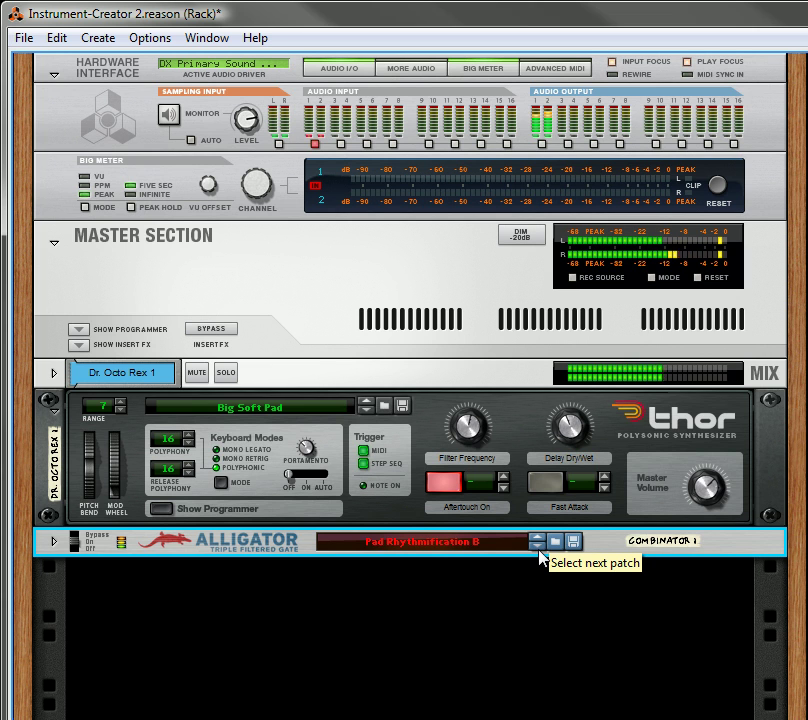
pyautogui.click(539, 551)
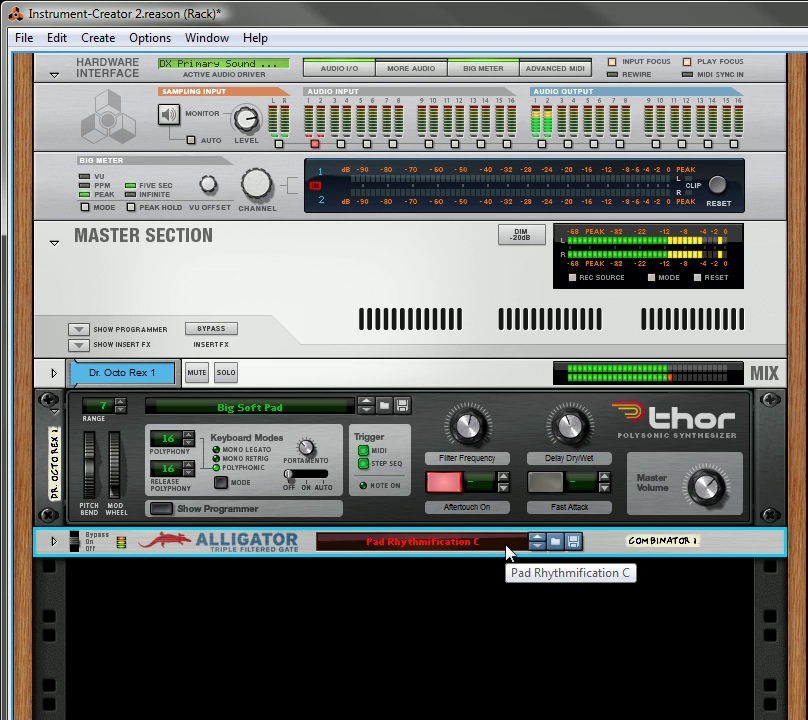
# - Load Anxiety or Anticipation into the Alligator and step Thor through Big StringSynth and Canadian Pads to Chorus Pad
pyautogui.click(507, 551)
pyautogui.click(516, 68)
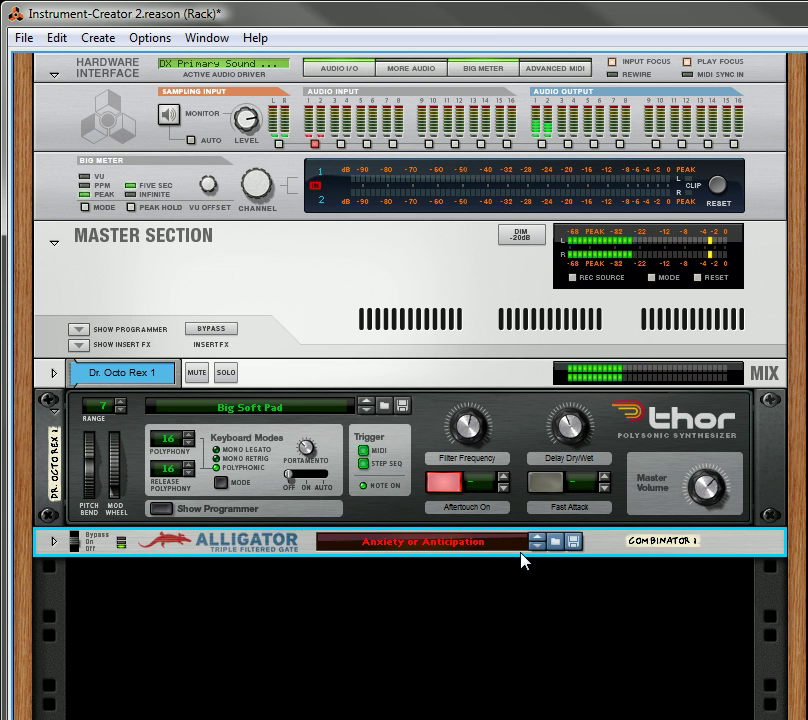
pyautogui.click(364, 411)
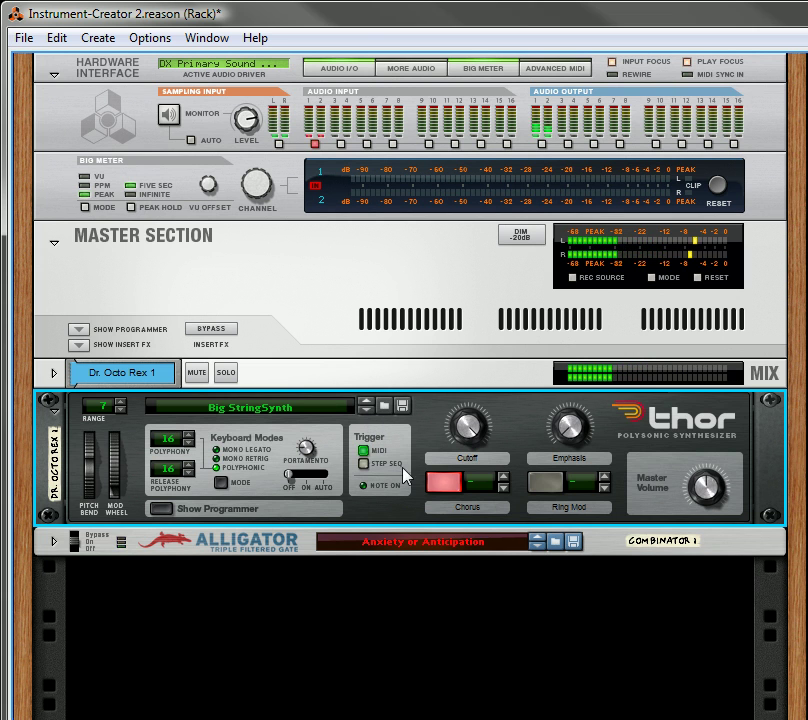
pyautogui.click(537, 547)
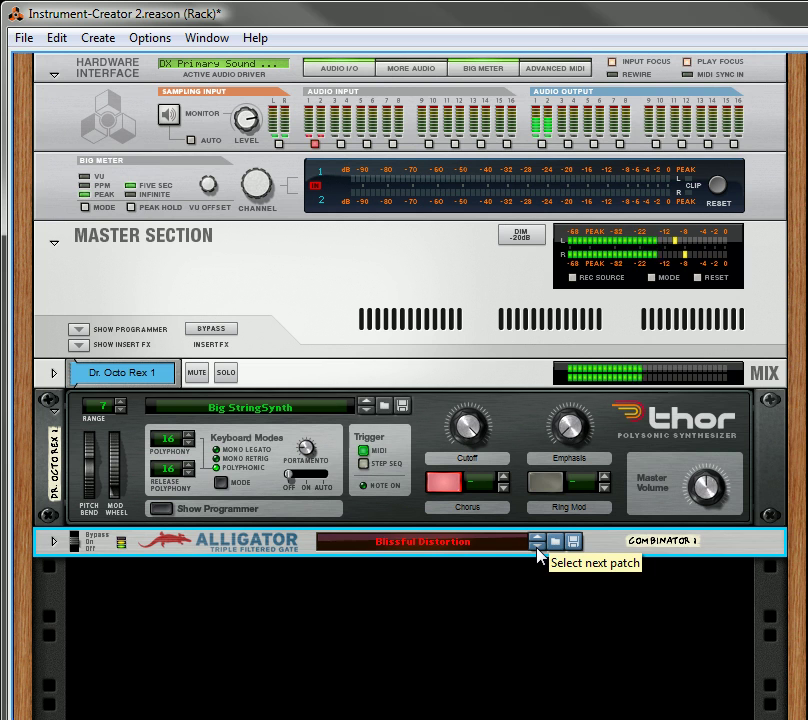
pyautogui.click(367, 411)
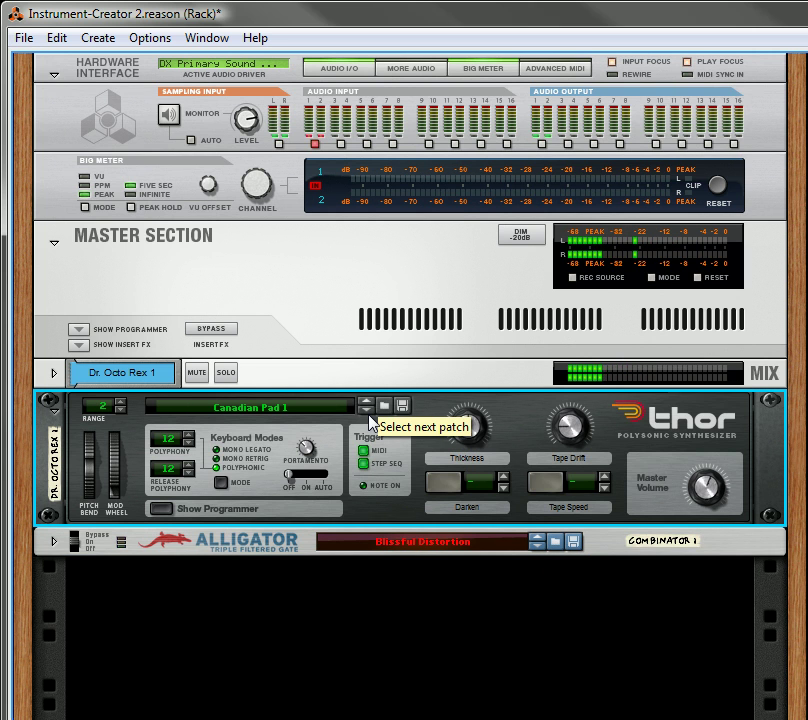
pyautogui.click(369, 416)
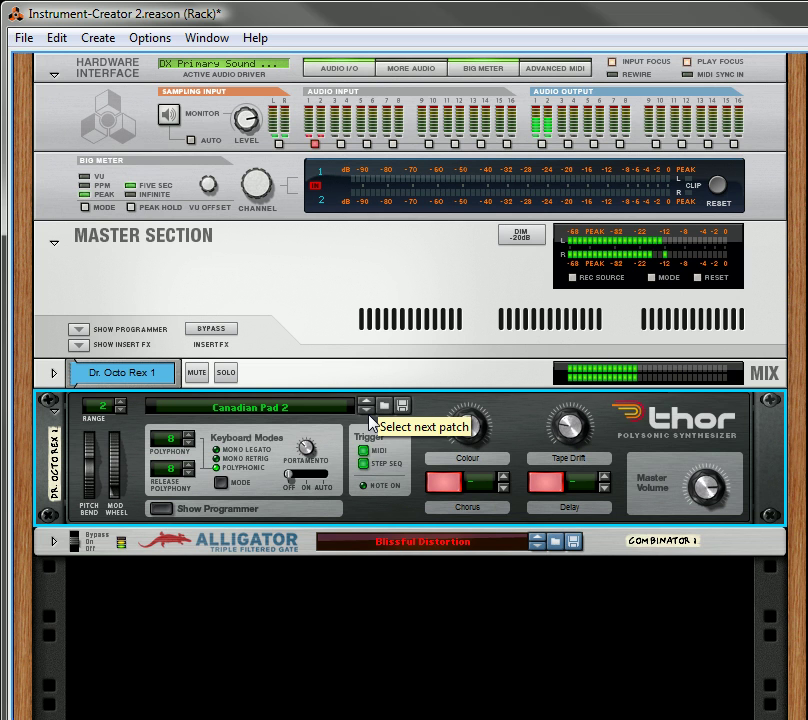
pyautogui.click(369, 415)
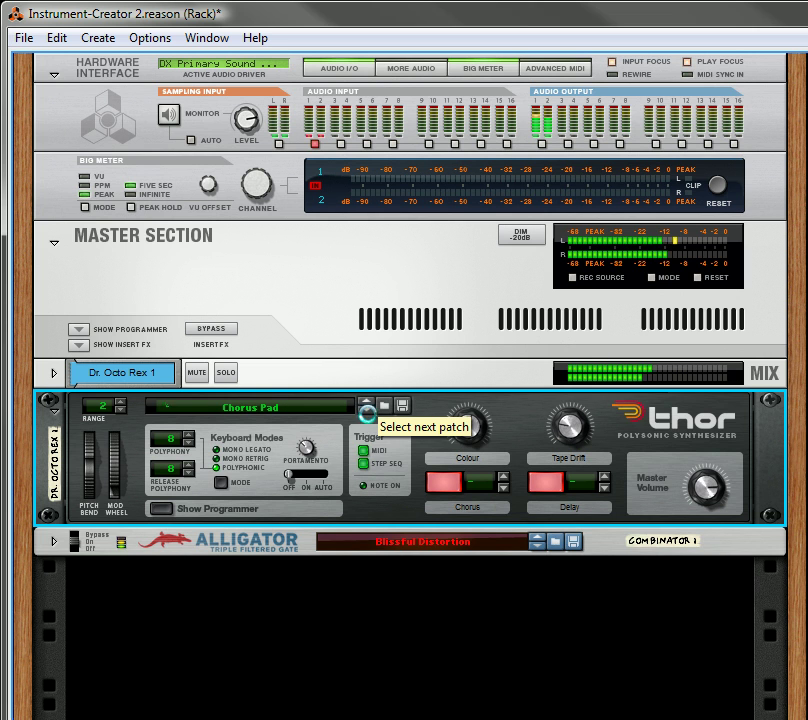
# - Step the Alligator through Creeper, Deeply Dark and Digital Revolution to Easy Going Slow Growing
pyautogui.click(536, 547)
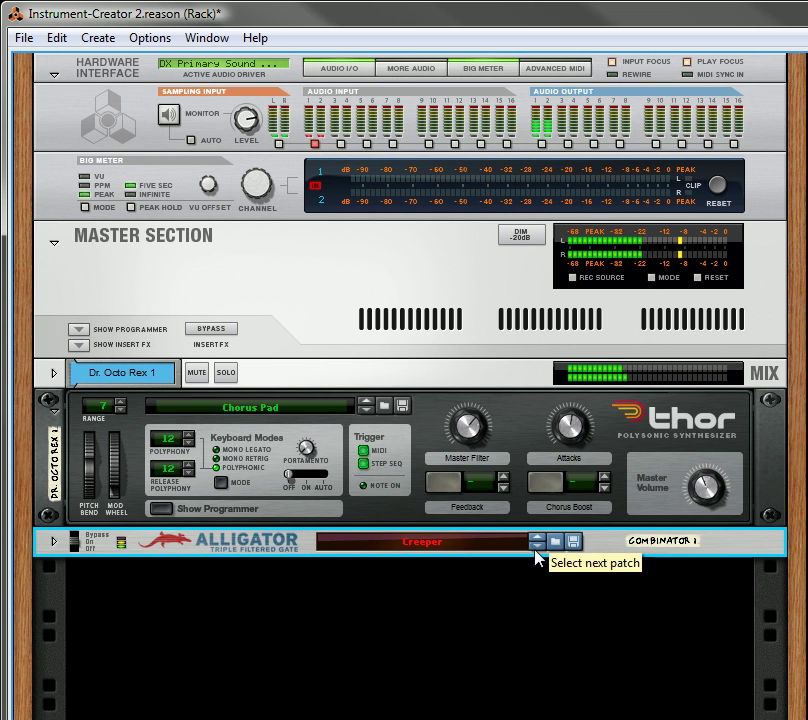
pyautogui.click(536, 549)
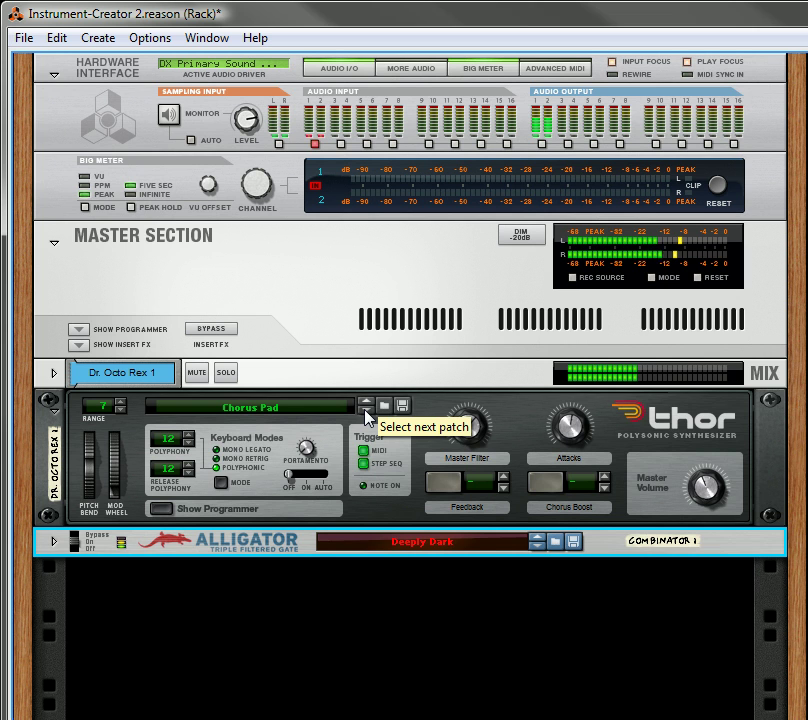
pyautogui.click(539, 546)
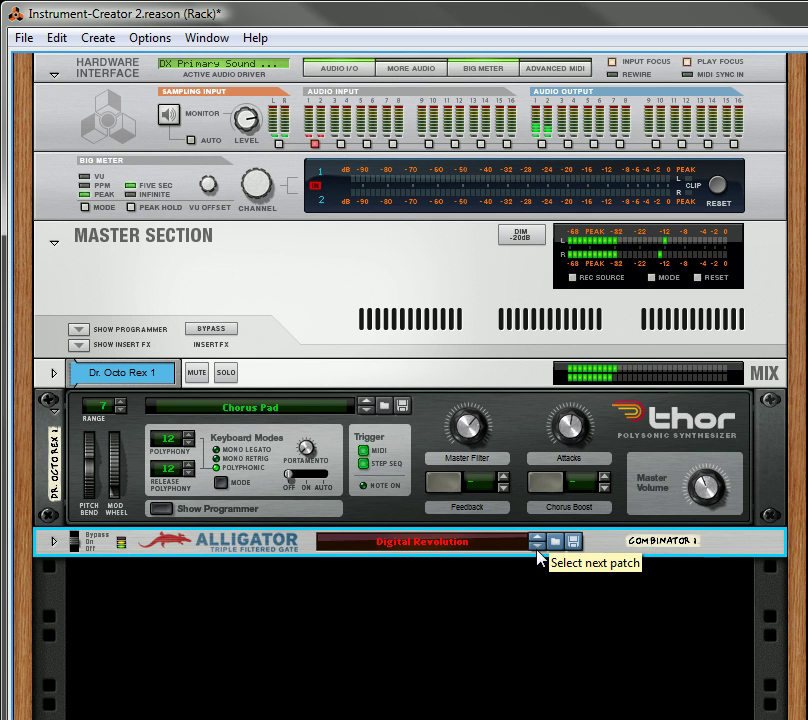
pyautogui.click(539, 546)
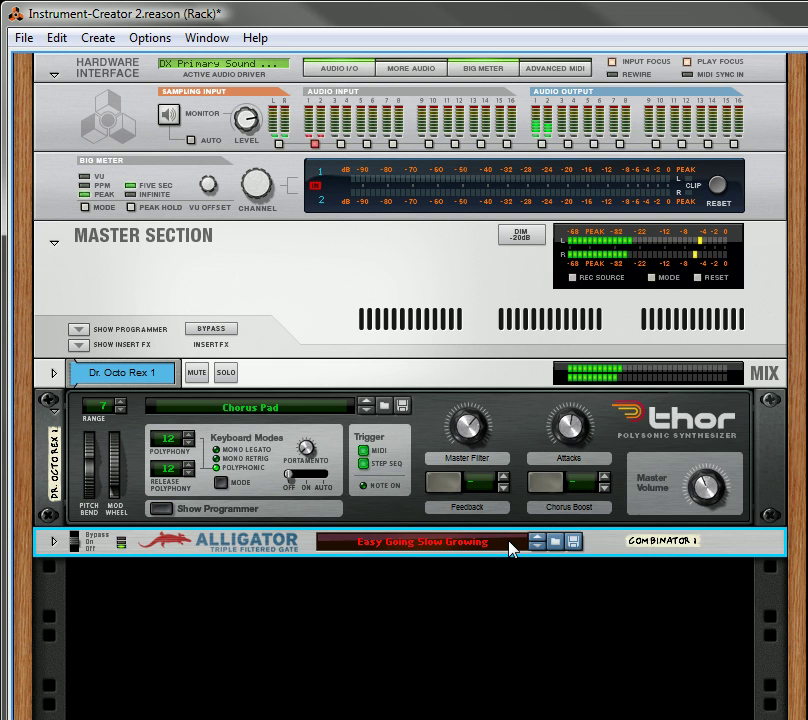
pyautogui.click(511, 546)
pyautogui.click(598, 40)
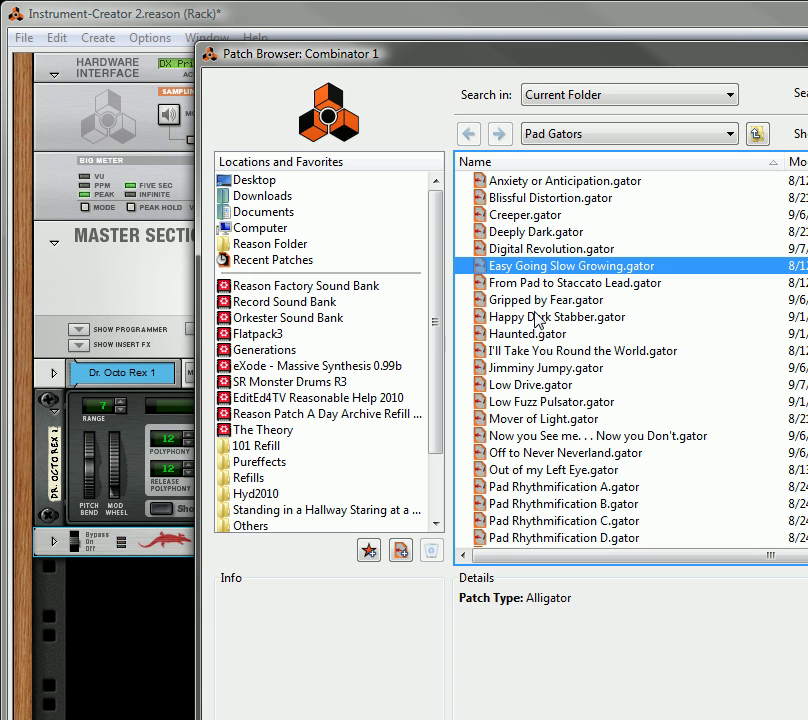
# - Go up to Alligator Patches, open Special FX Gators and load Warped.gator into the Alligator
pyautogui.scroll(-1, 539, 333)
pyautogui.scroll(-2, 563, 356)
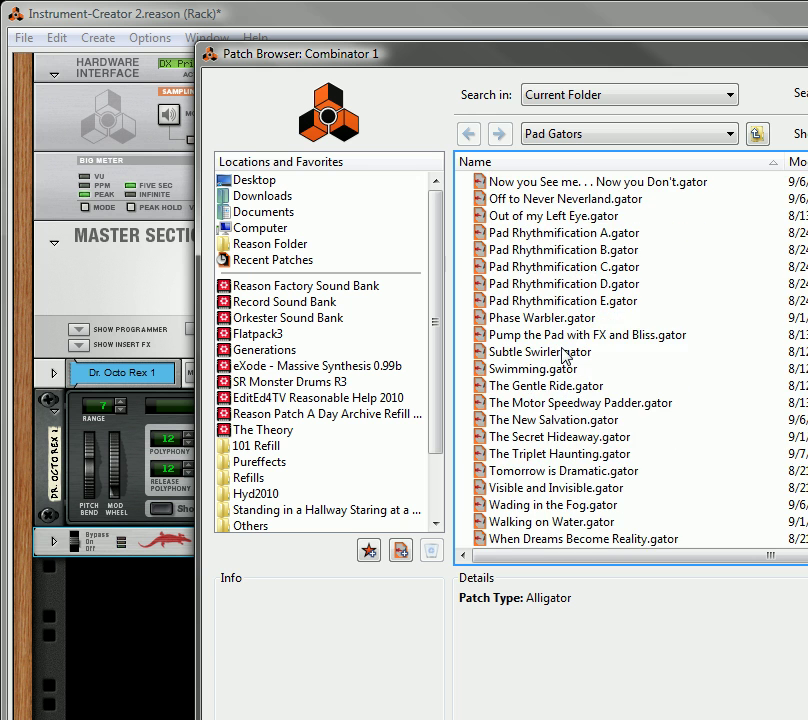
pyautogui.scroll(5, 565, 355)
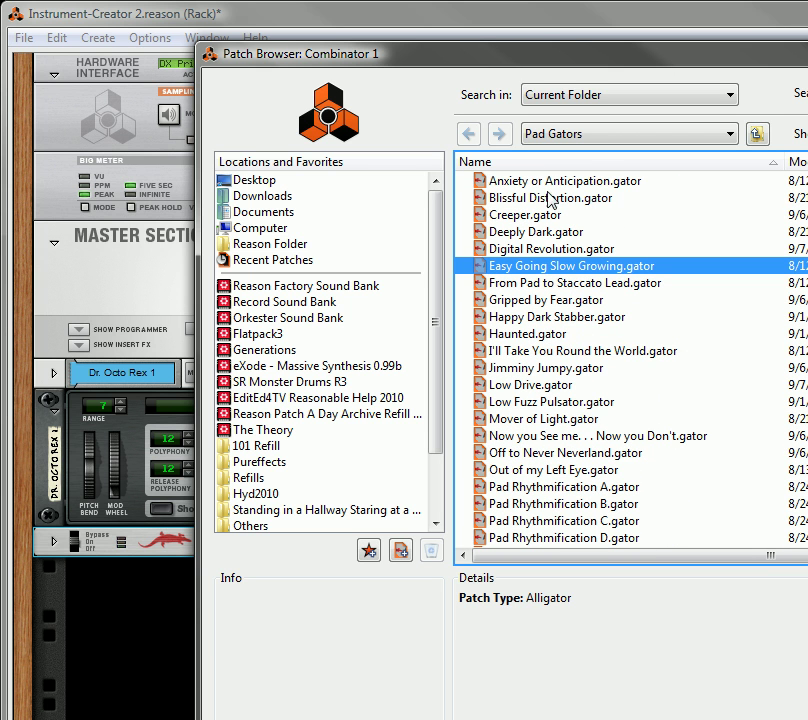
pyautogui.click(625, 134)
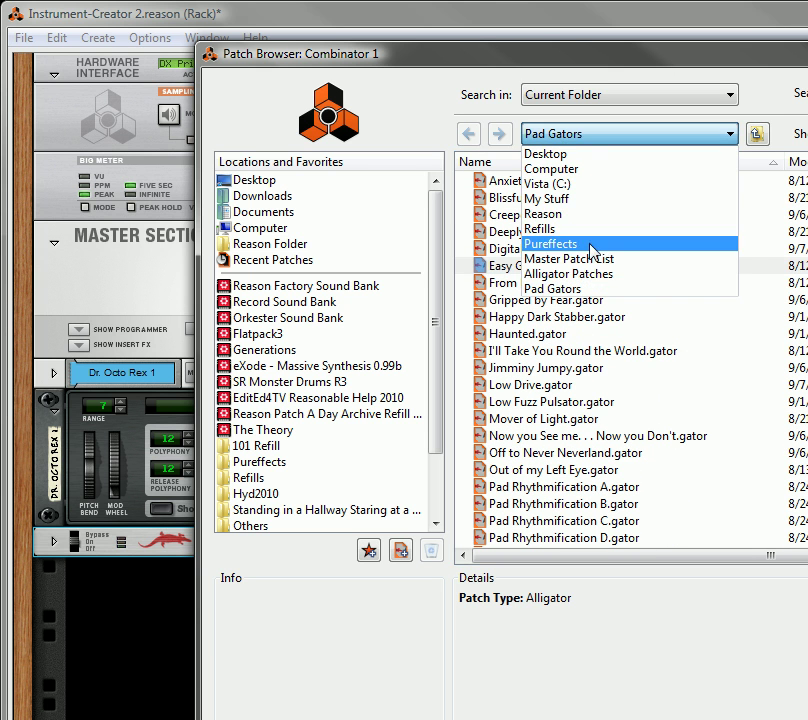
pyautogui.click(600, 274)
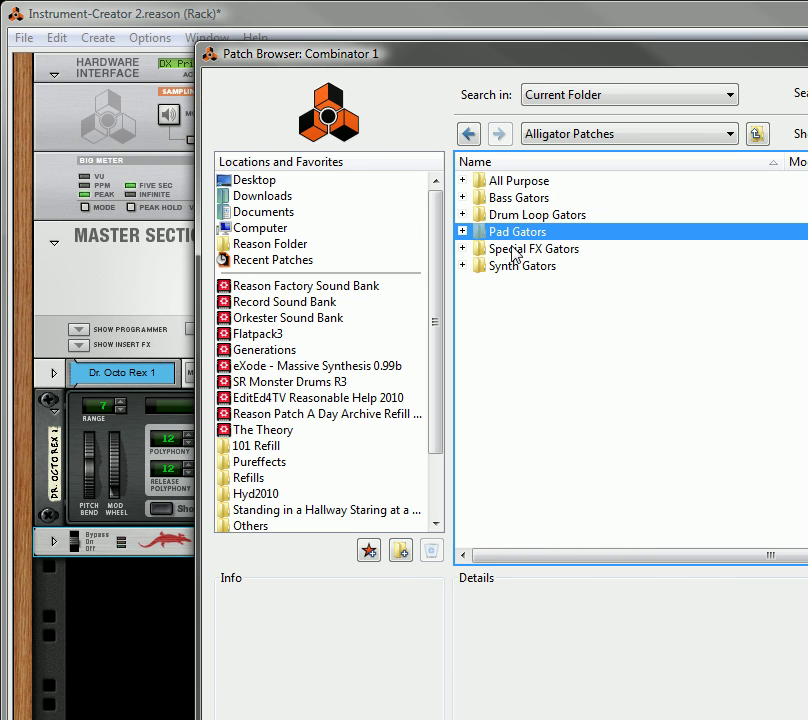
pyautogui.doubleClick(535, 252)
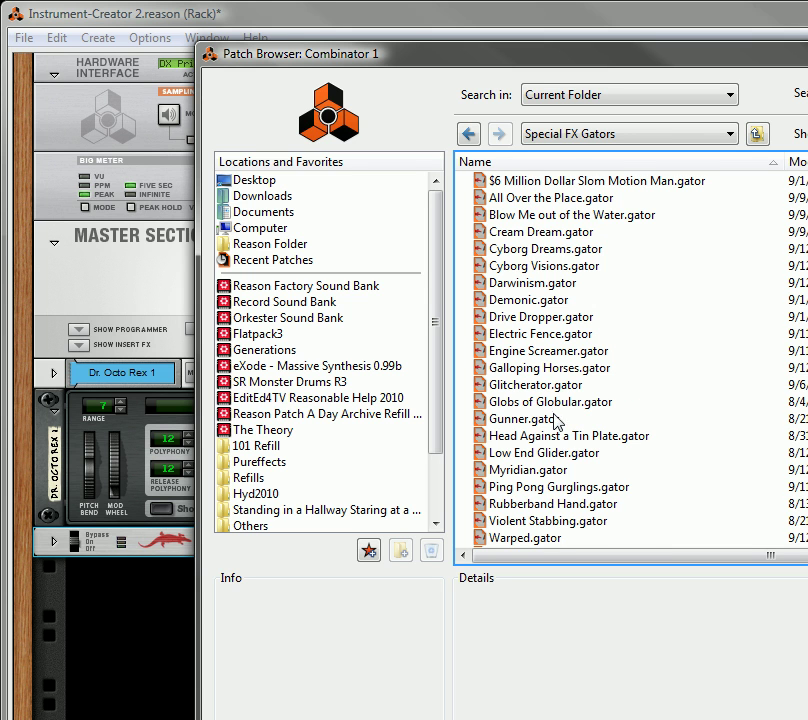
pyautogui.scroll(-1, 556, 423)
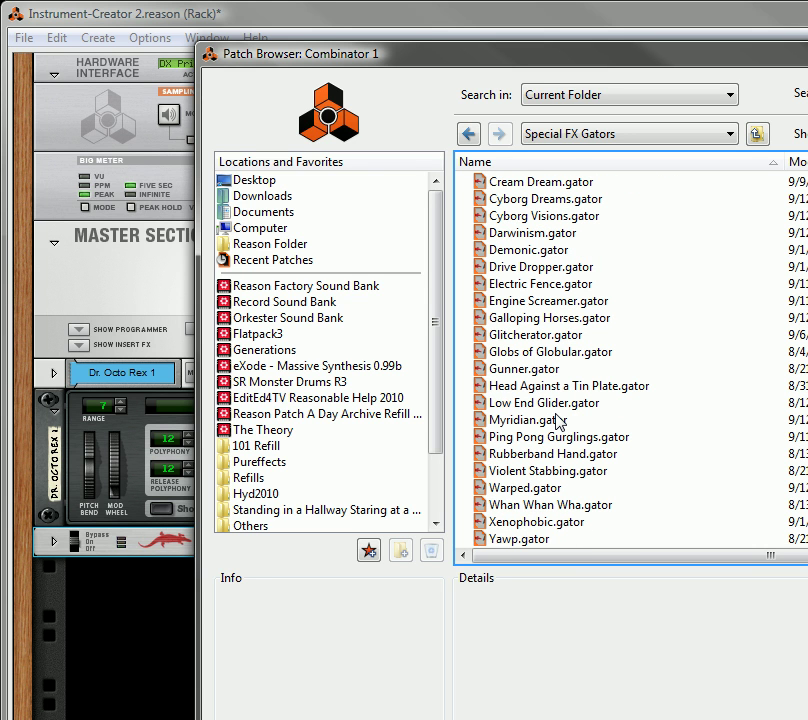
pyautogui.doubleClick(520, 488)
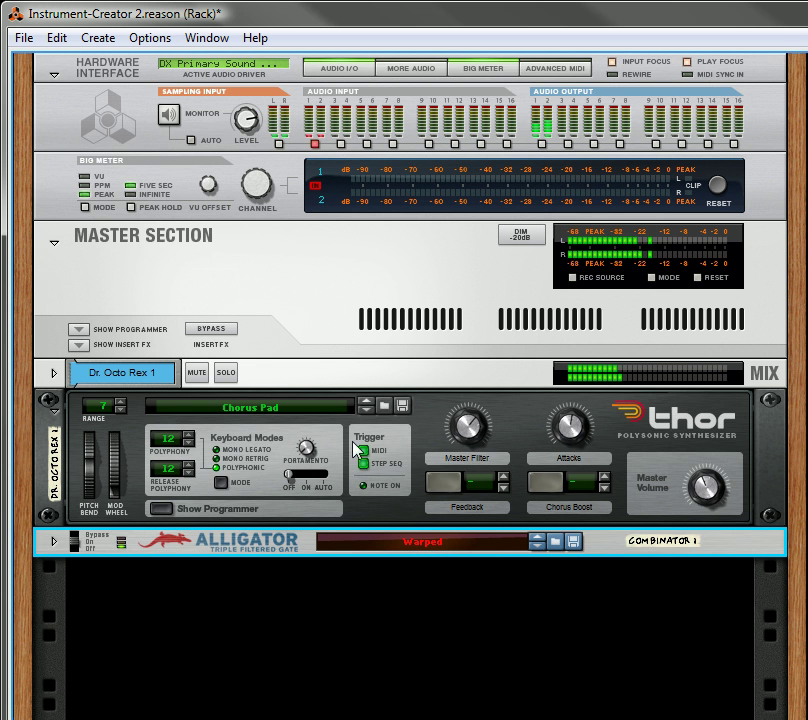
# - Load Aggressive Sawtooth into Thor from the Thor Patches > Poly Synths folder
pyautogui.click(336, 410)
pyautogui.click(420, 34)
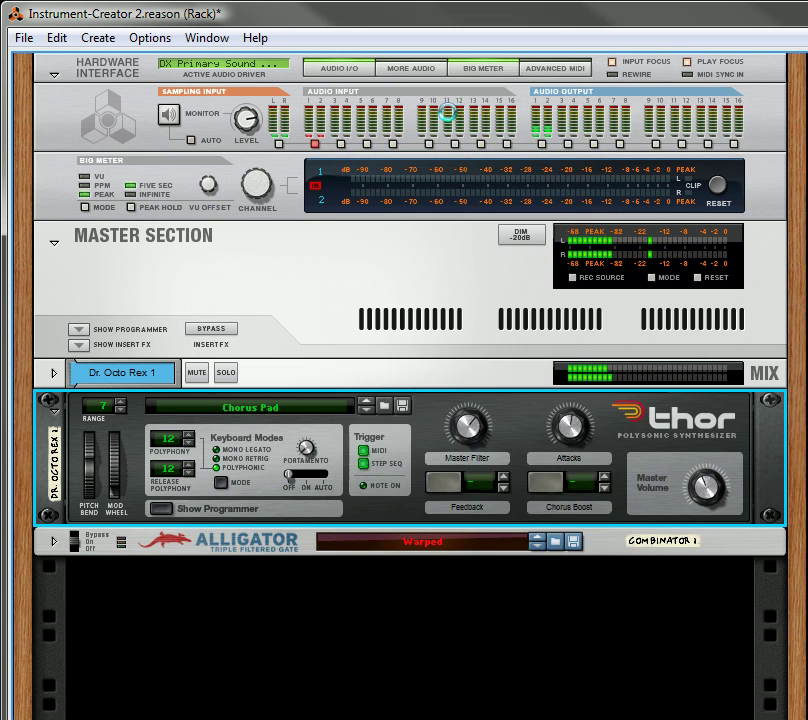
pyautogui.click(536, 96)
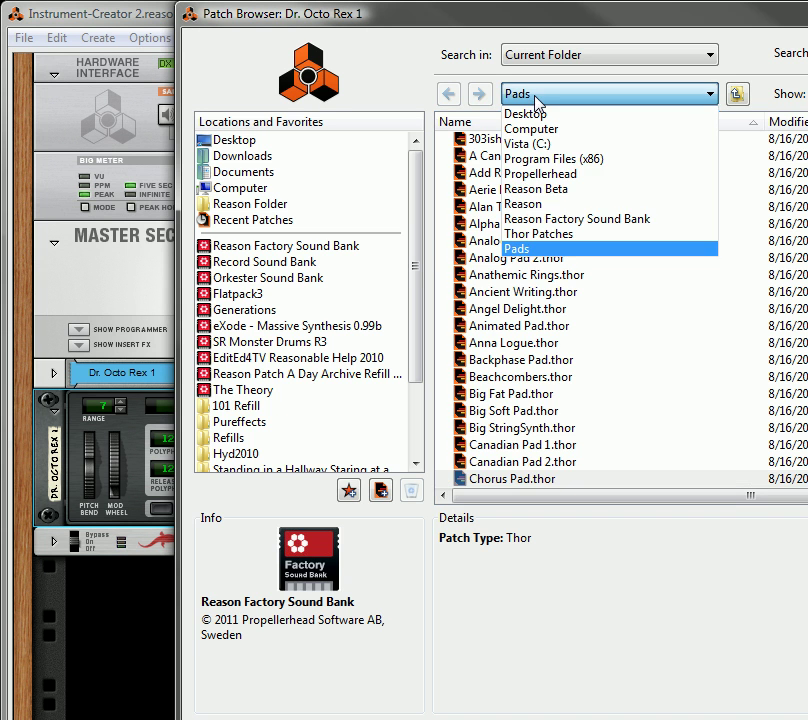
pyautogui.click(566, 234)
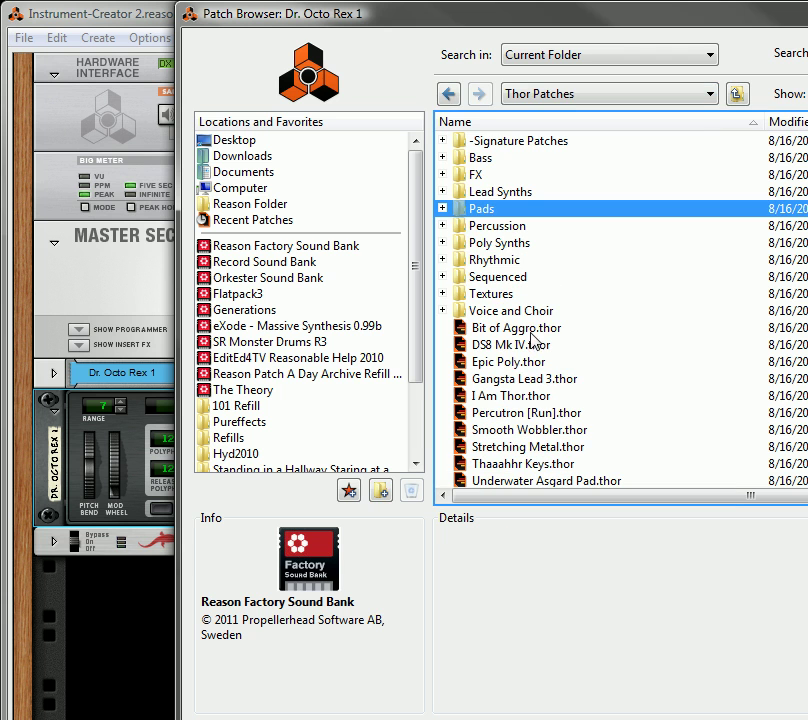
pyautogui.doubleClick(500, 243)
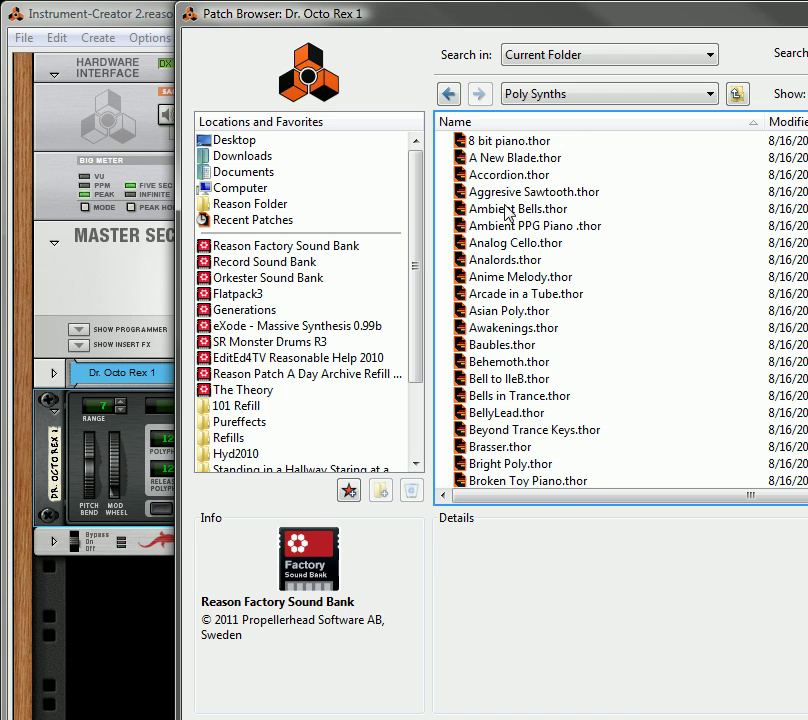
pyautogui.press('Escape')
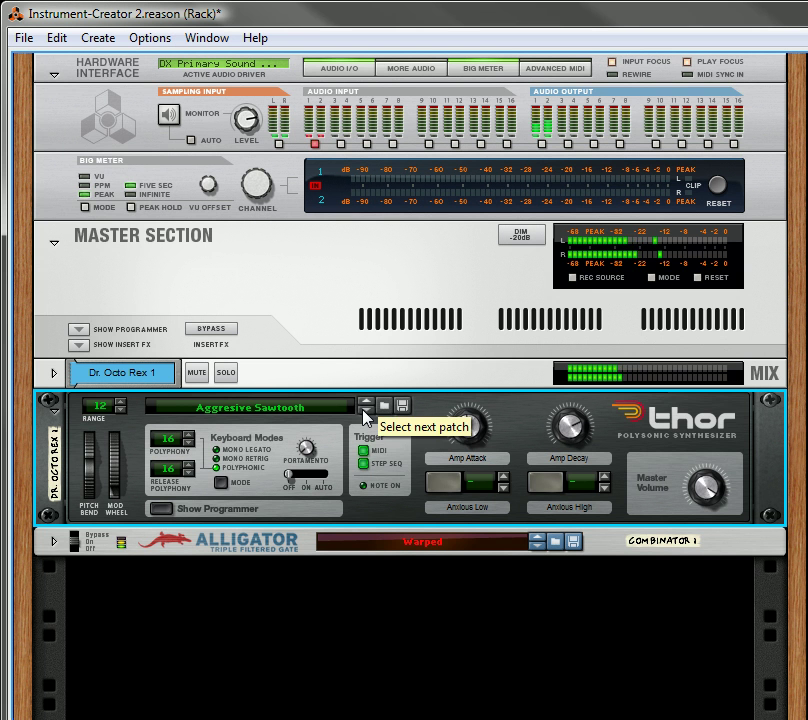
# - Step Thor to Ambient Bells and Ambient PPG Piano, and the Alligator through Whan Whan Wha, Xenophobic, Yawp
pyautogui.click(366, 412)
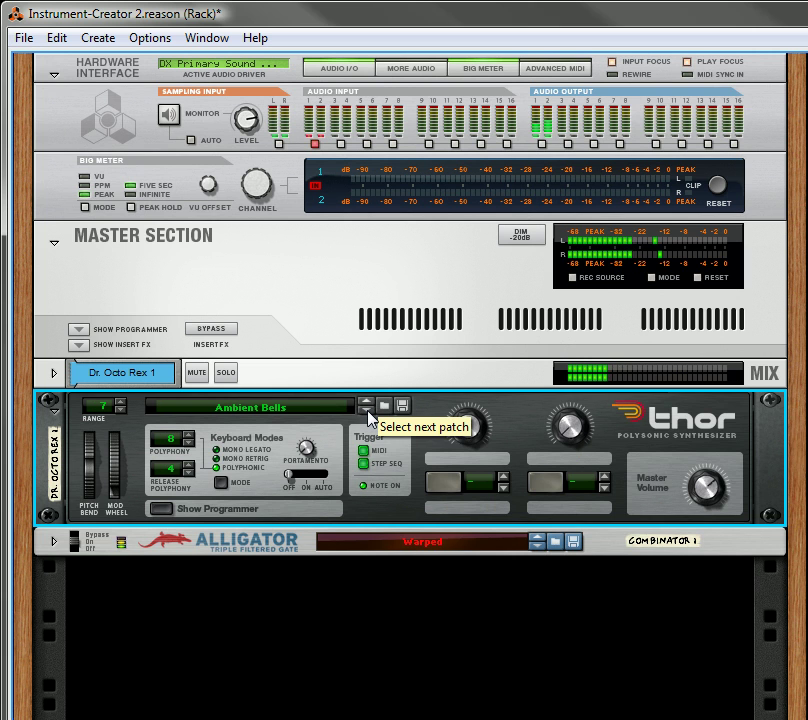
pyautogui.click(367, 412)
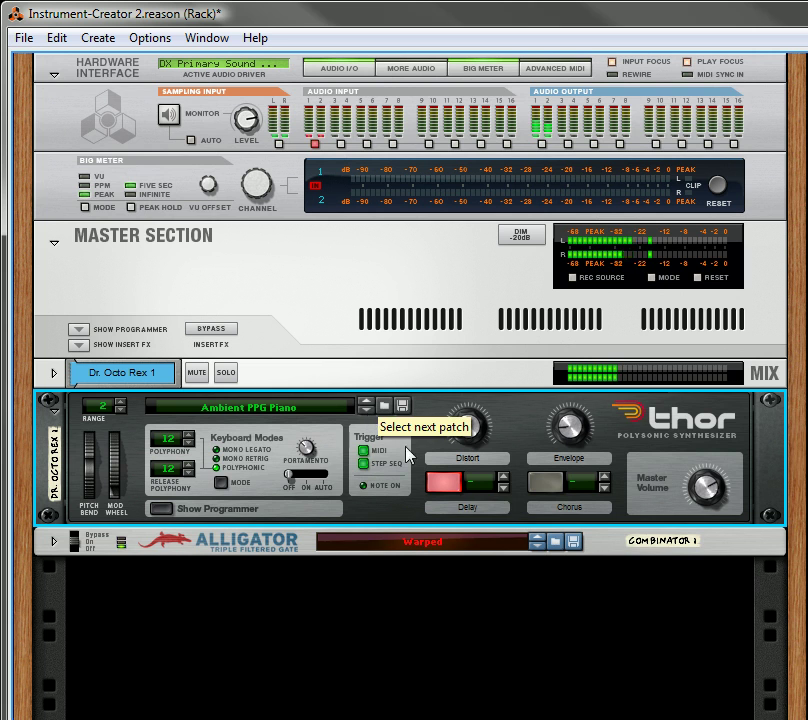
pyautogui.click(537, 548)
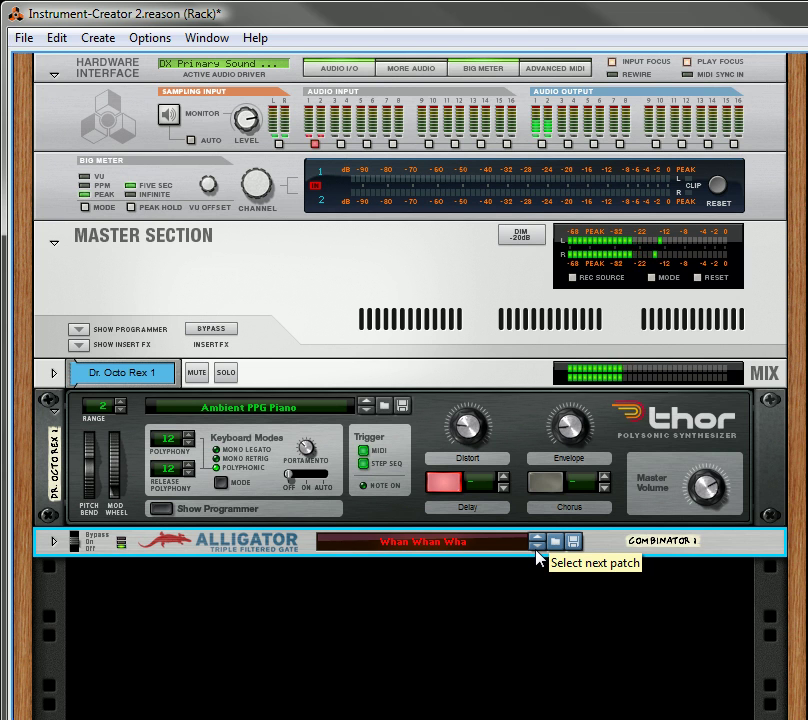
pyautogui.click(537, 548)
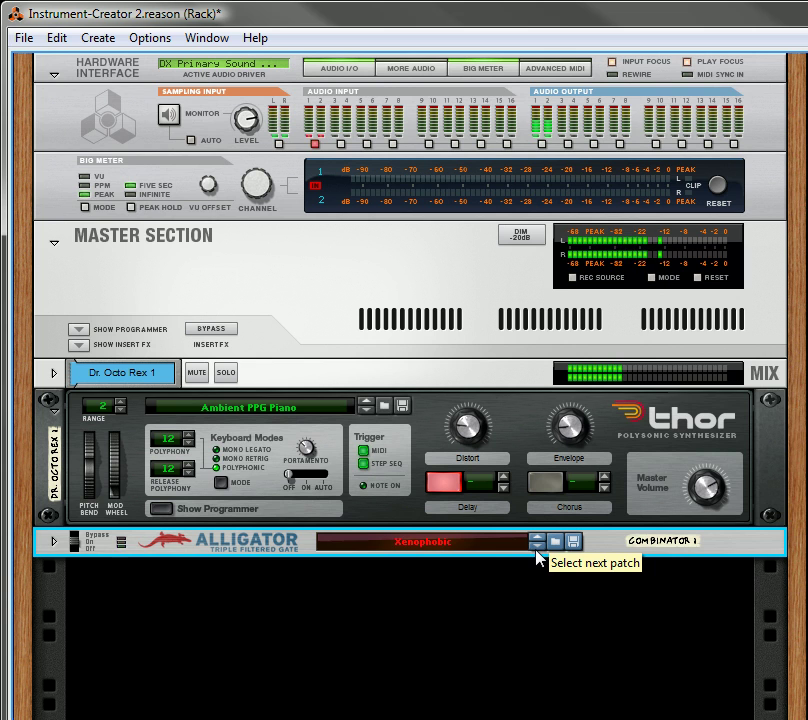
pyautogui.click(537, 547)
pyautogui.click(537, 547)
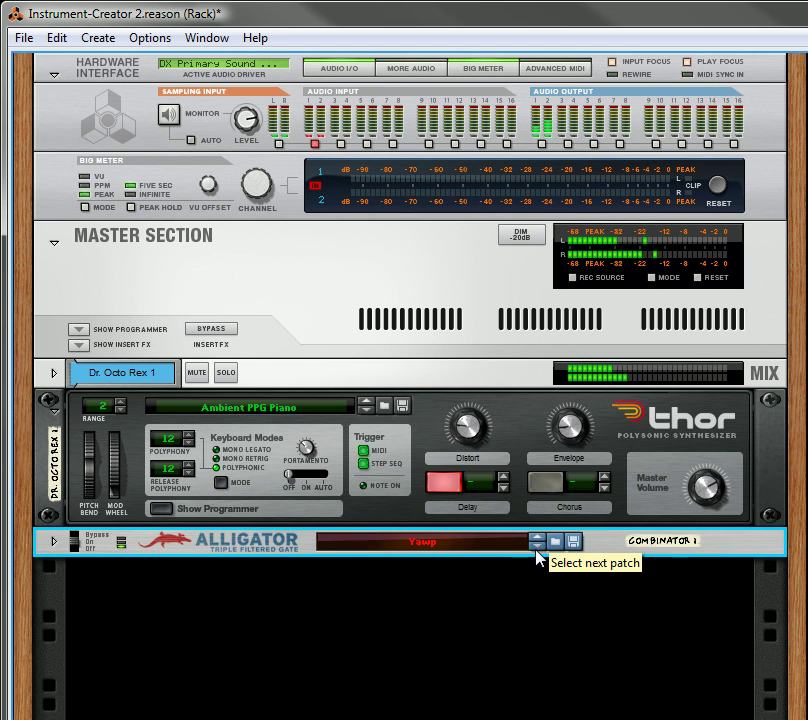
# - Step Thor to Analog Cello and the Alligator through several patches to Cyborg Dreams
pyautogui.click(363, 412)
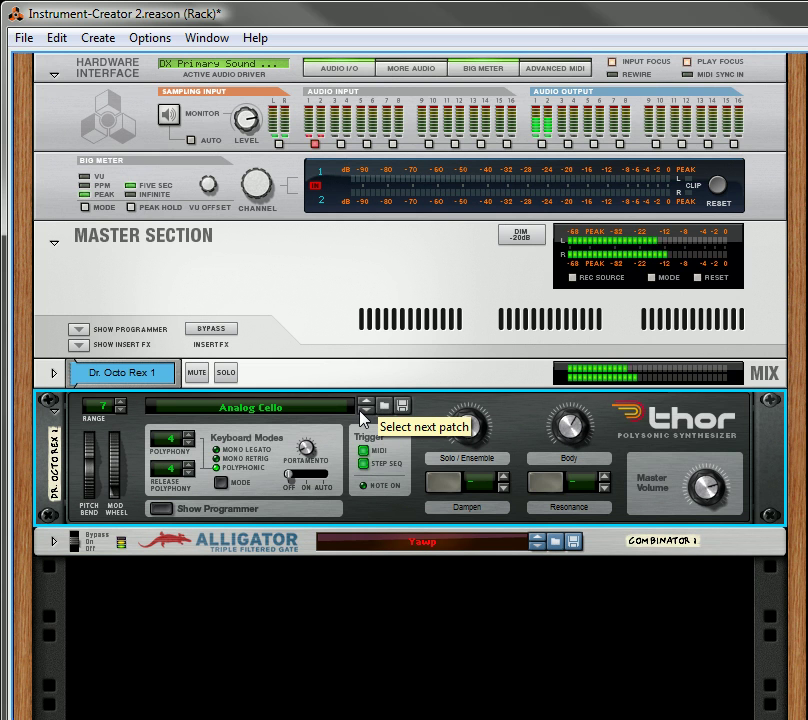
pyautogui.click(537, 547)
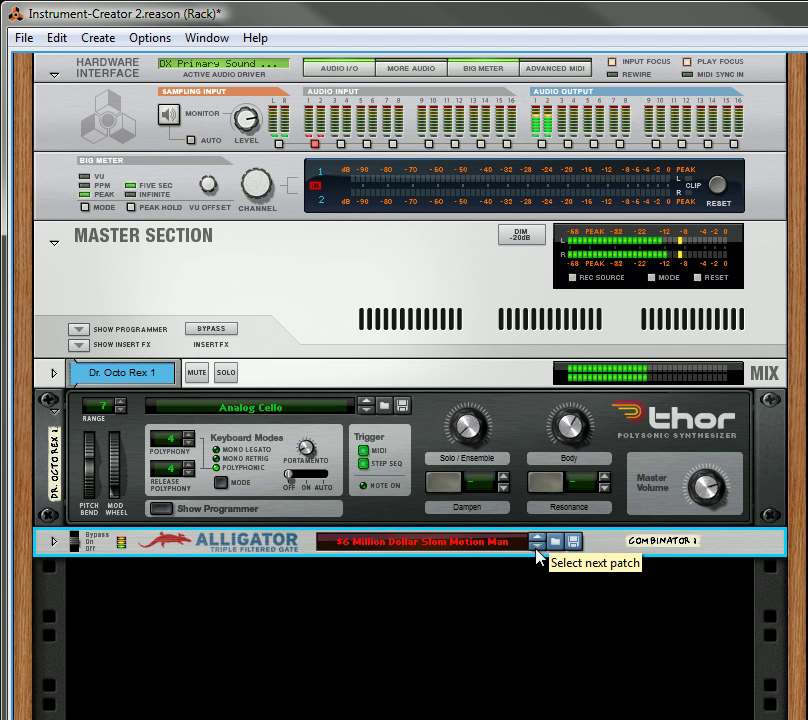
pyautogui.click(537, 548)
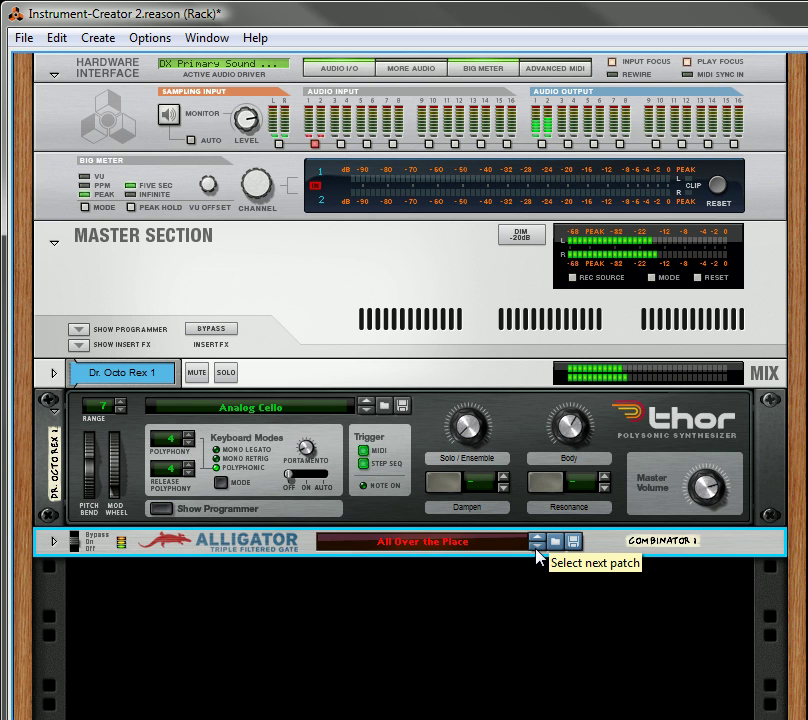
pyautogui.click(537, 548)
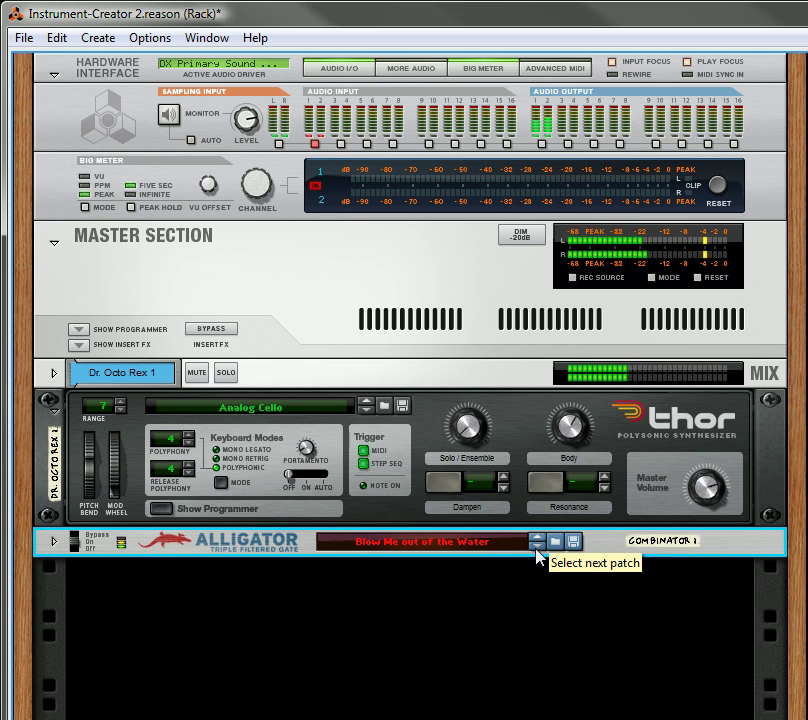
pyautogui.click(537, 548)
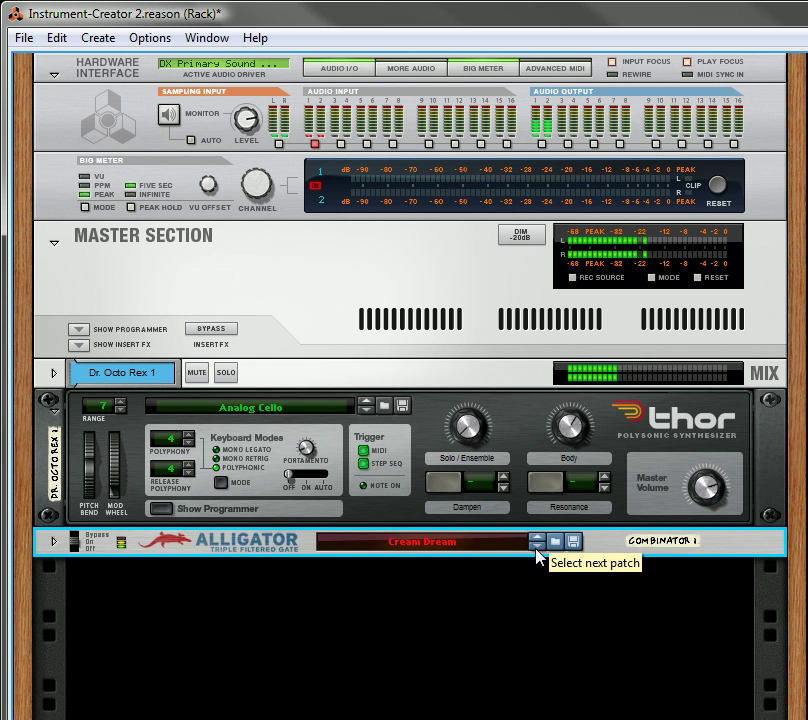
pyautogui.click(537, 548)
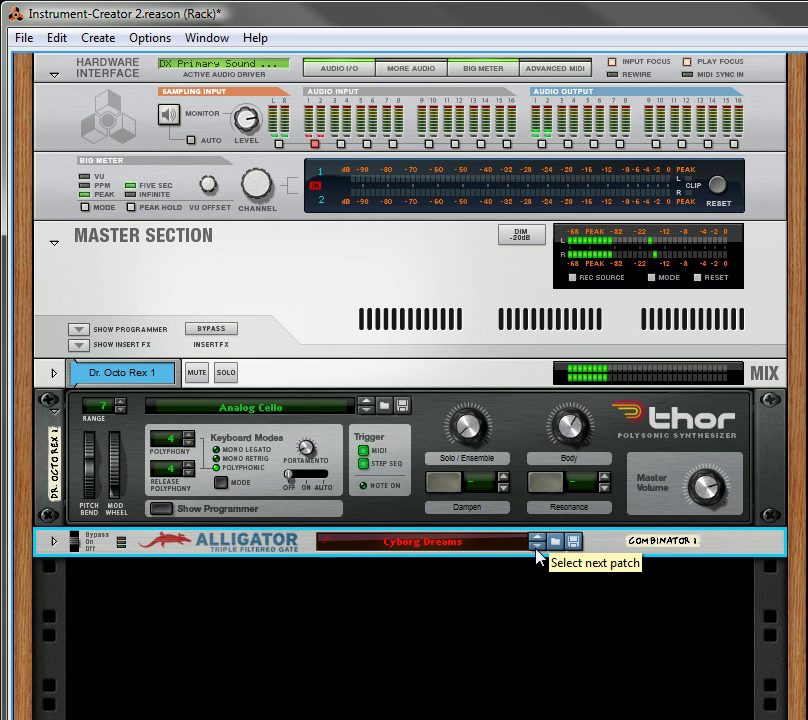